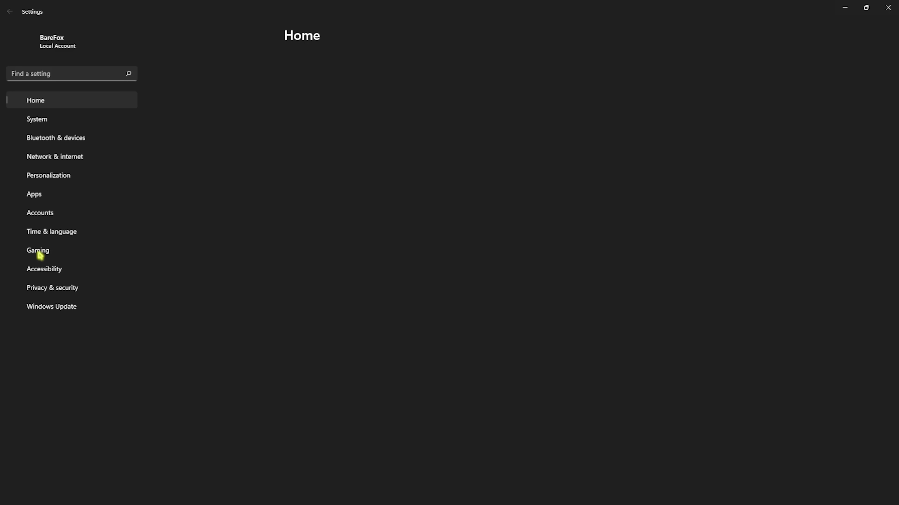
Review the Game Bar and Game Mode settings, then view Graphics' Default graphics settings.
left_click(39, 253)
left_click(353, 73)
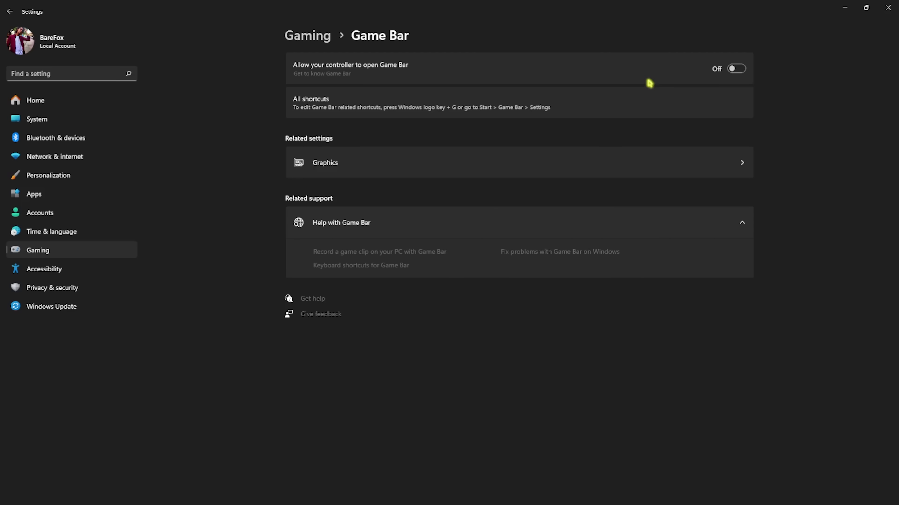
left_click(312, 37)
left_click(342, 142)
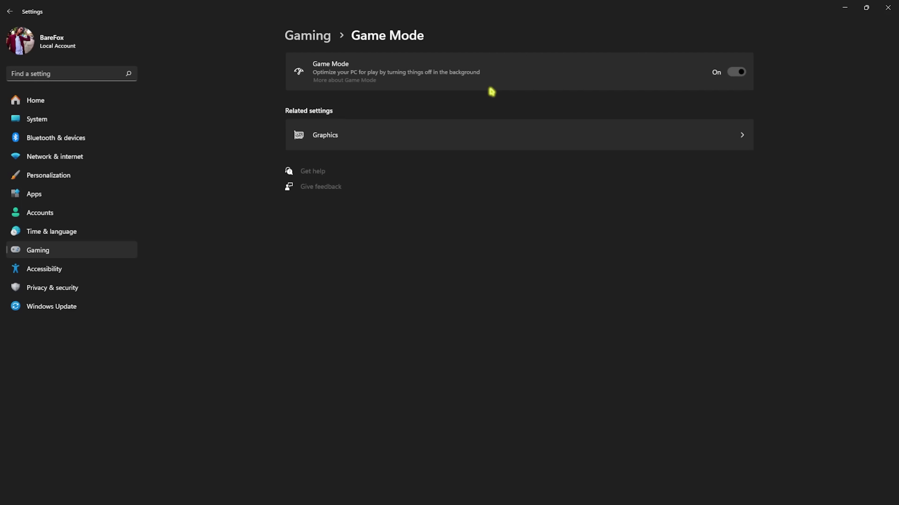
left_click(376, 140)
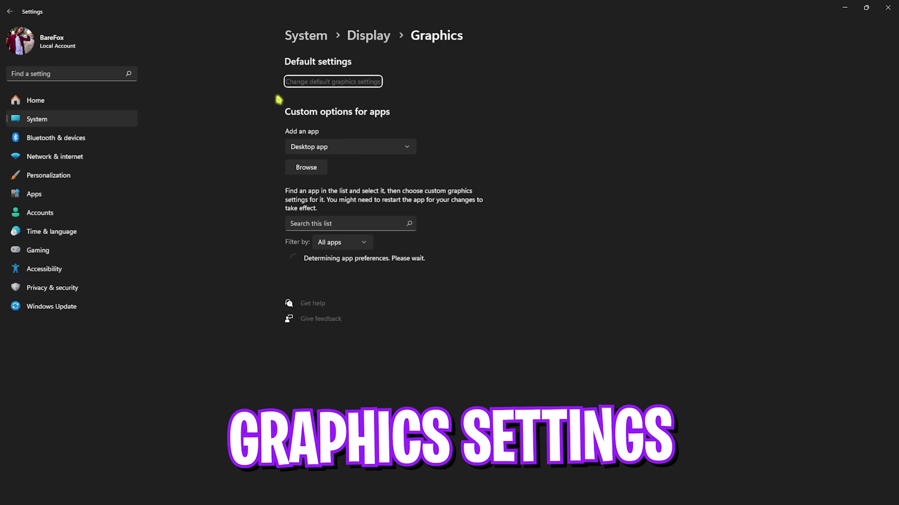
left_click(308, 85)
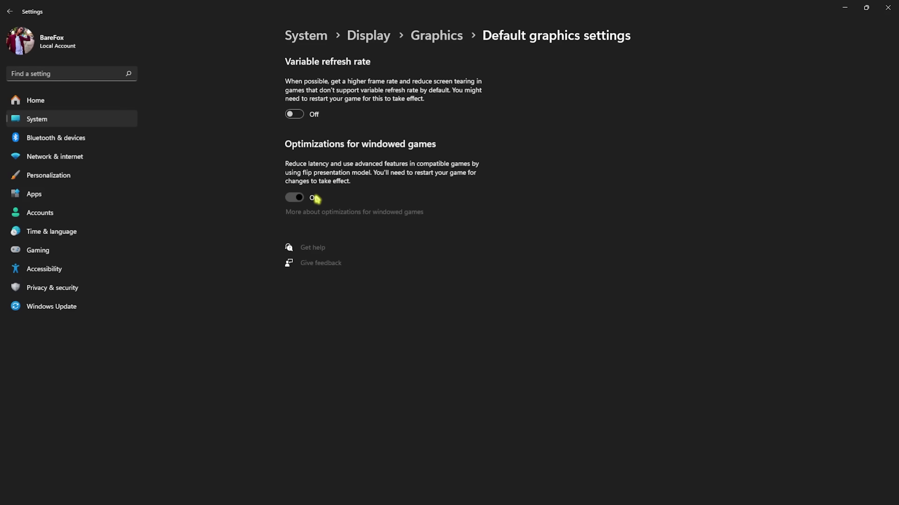
Add Stalker2.exe to the Graphics app list and save it as High performance.
left_click(452, 36)
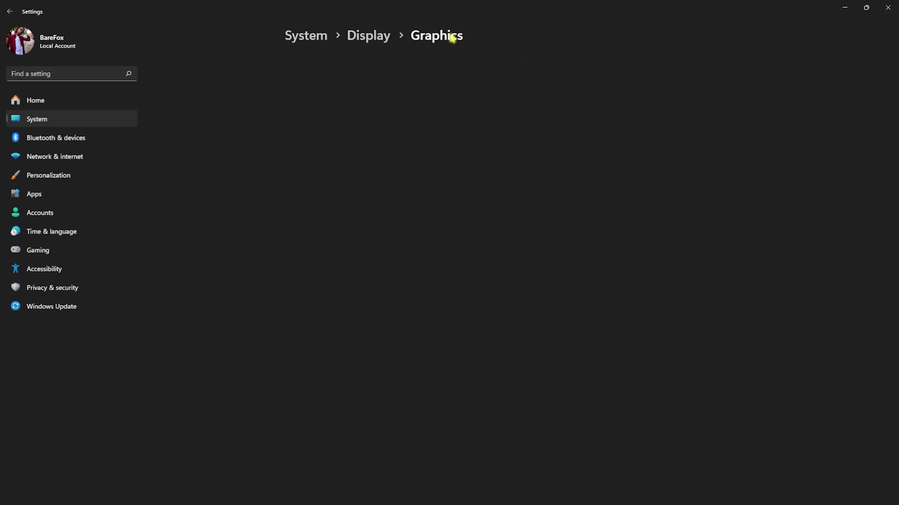
scroll(379, 301, "down", 10)
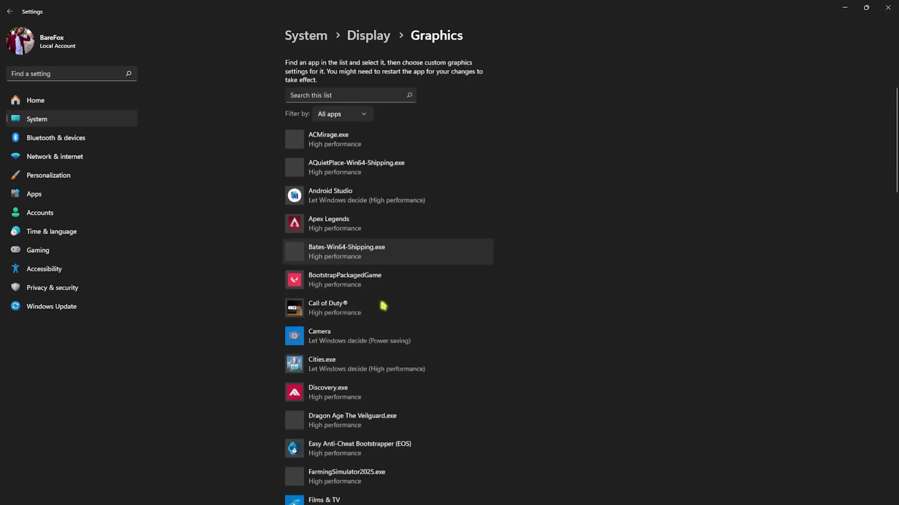
scroll(378, 279, "down", 20)
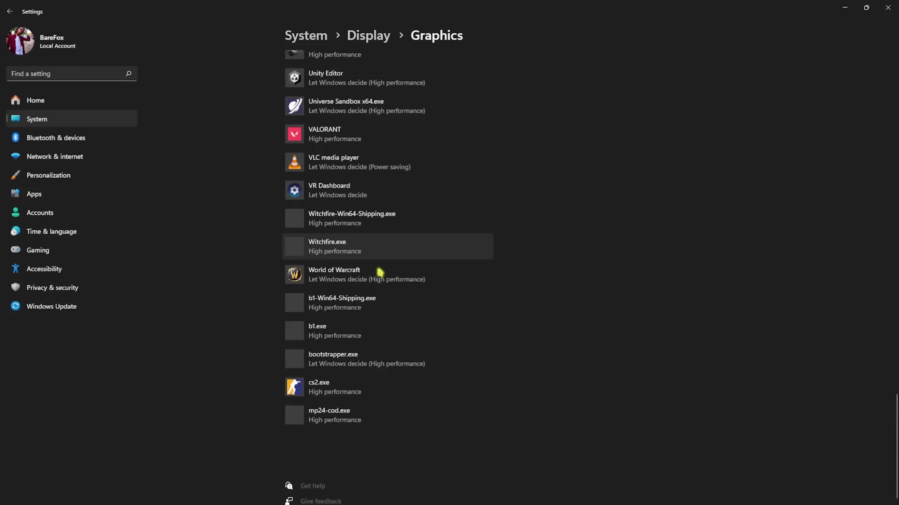
scroll(378, 269, "up", 12)
scroll(378, 270, "up", 10)
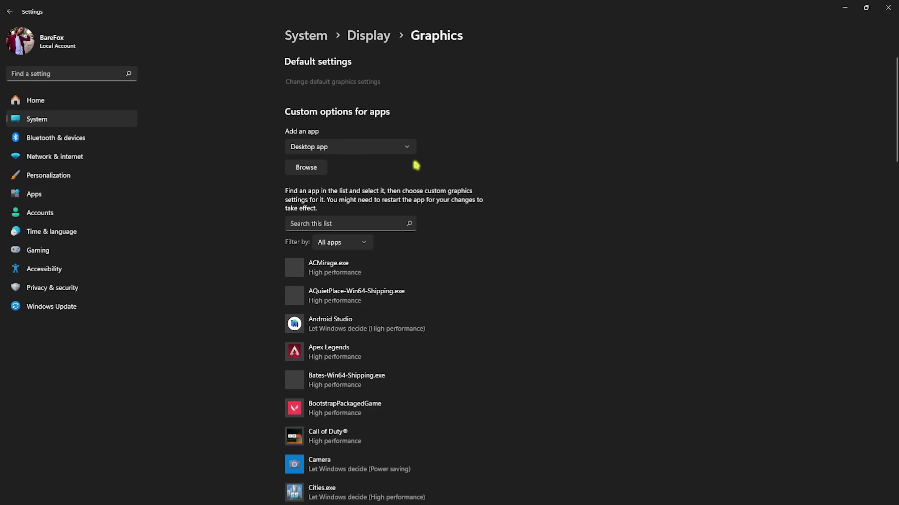
left_click(306, 167)
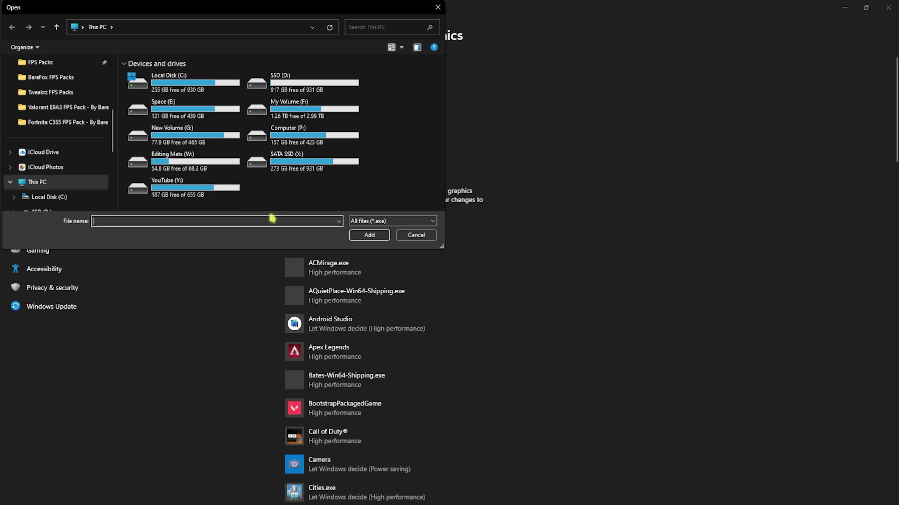
scroll(67, 152, "down", 5)
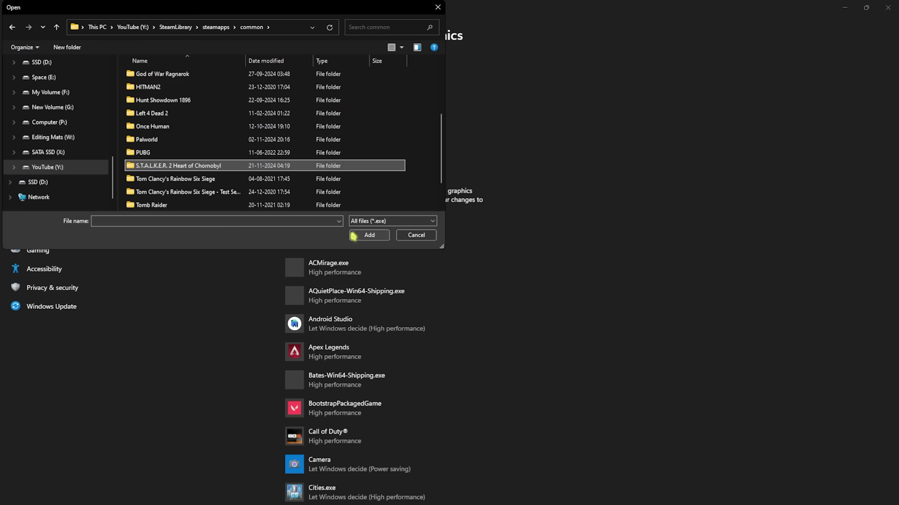
left_click(369, 235)
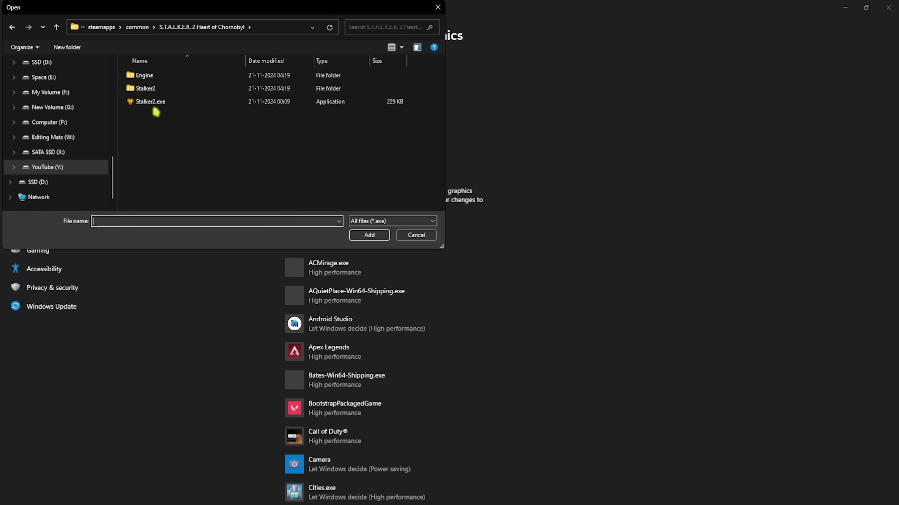
left_click(159, 102)
left_click(360, 239)
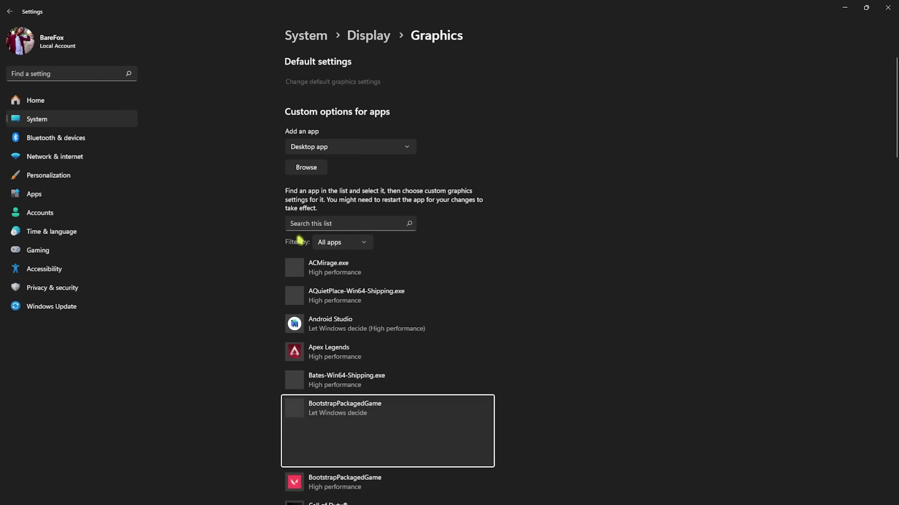
left_click(422, 456)
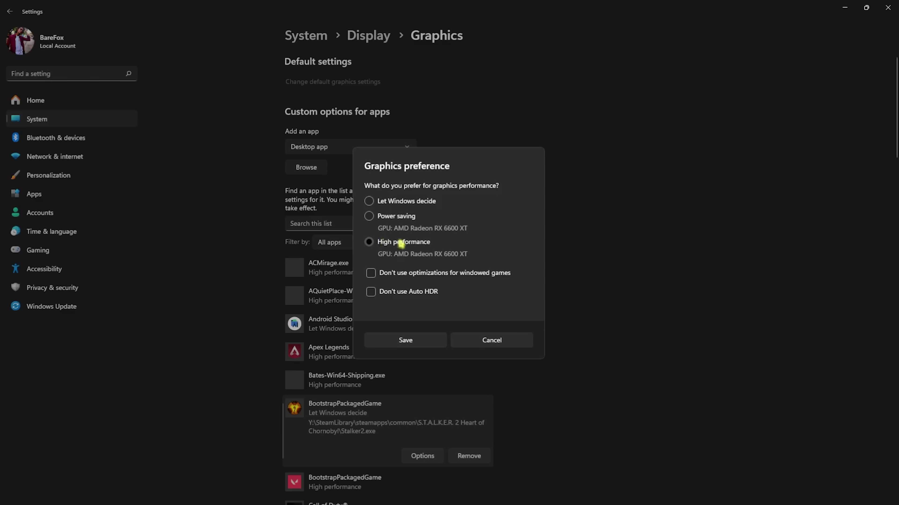
left_click(407, 340)
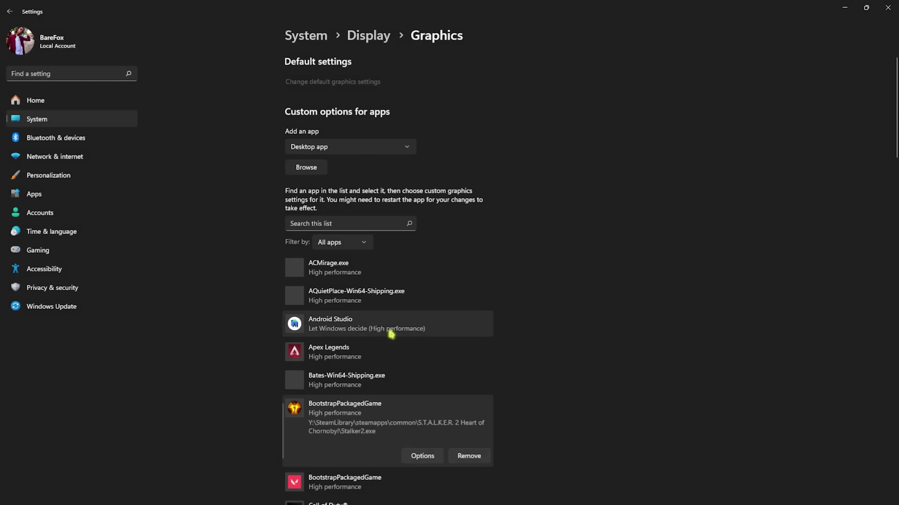
Add Binaries\Win64\Stalker2-Win64-Shipping.exe and save it as High performance.
left_click(317, 169)
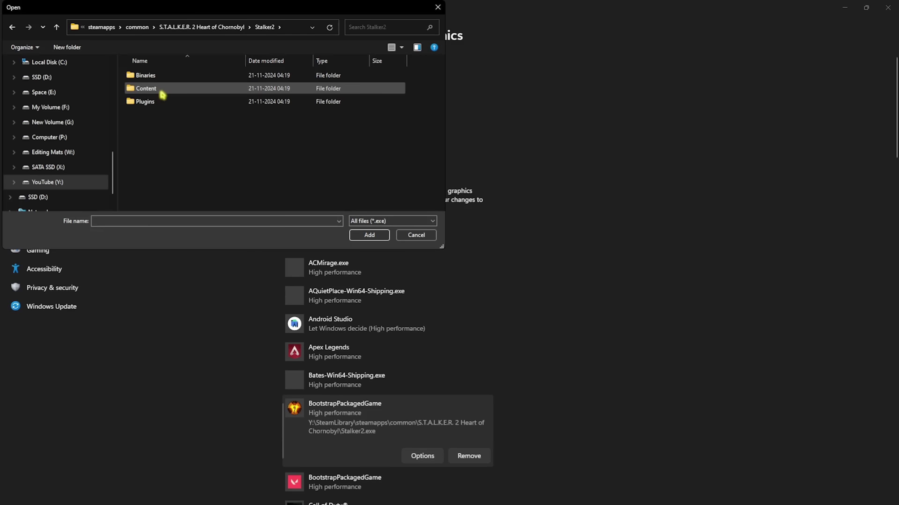
double_click(165, 77)
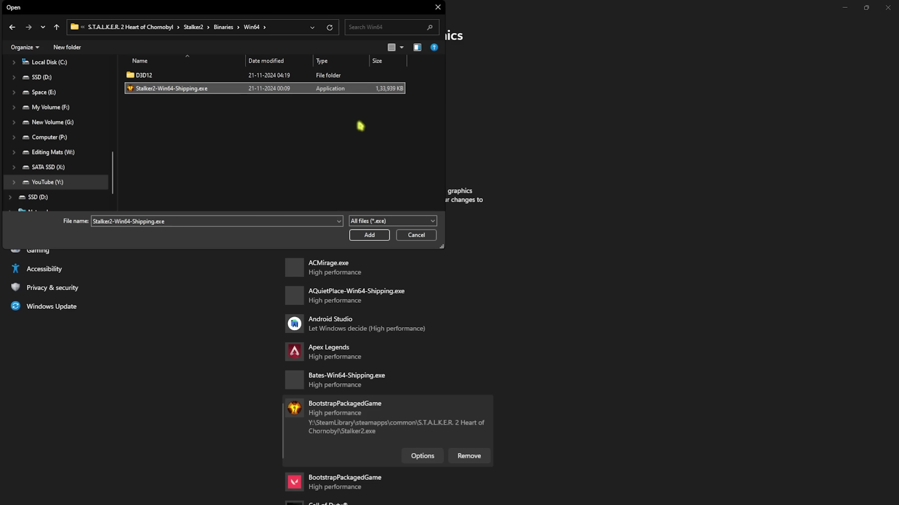
left_click(369, 235)
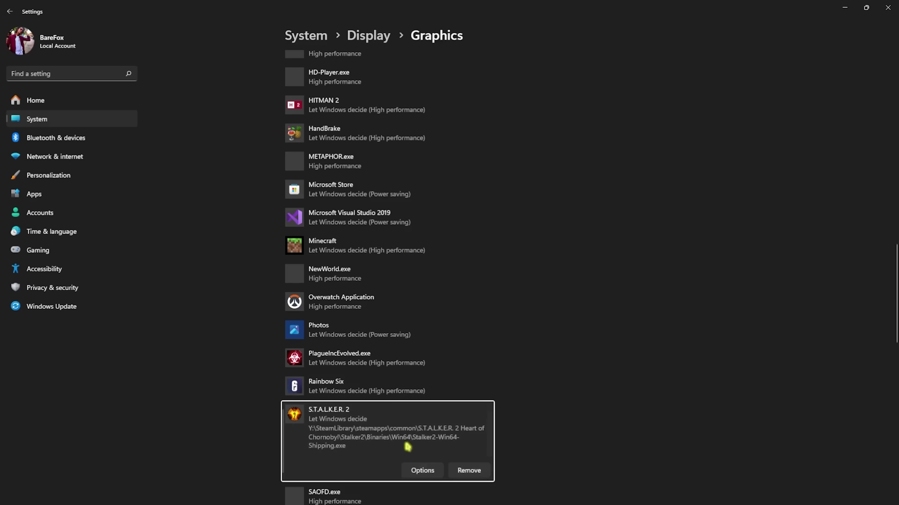
left_click(426, 468)
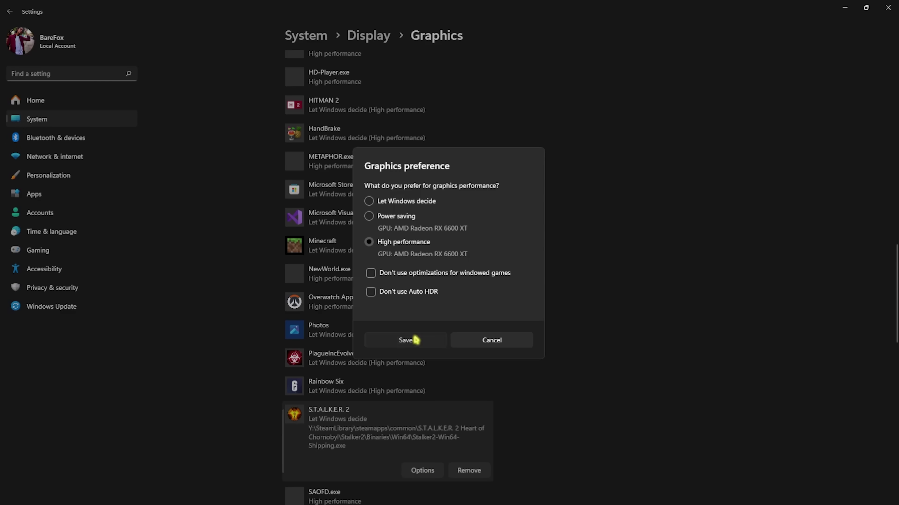
left_click(407, 340)
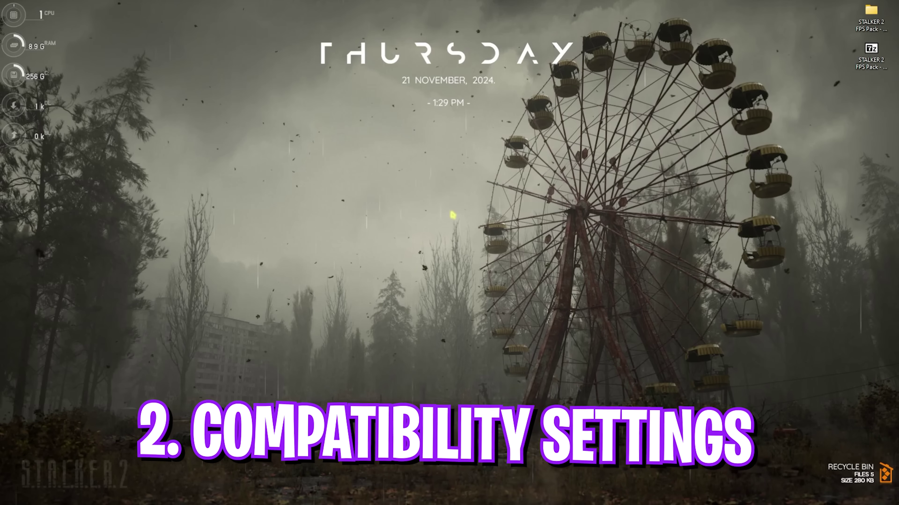
Launch Steam and browse the local files of S.T.A.L.K.E.R. 2 from its Library entry.
key("super")
type("steam")
left_click(389, 233)
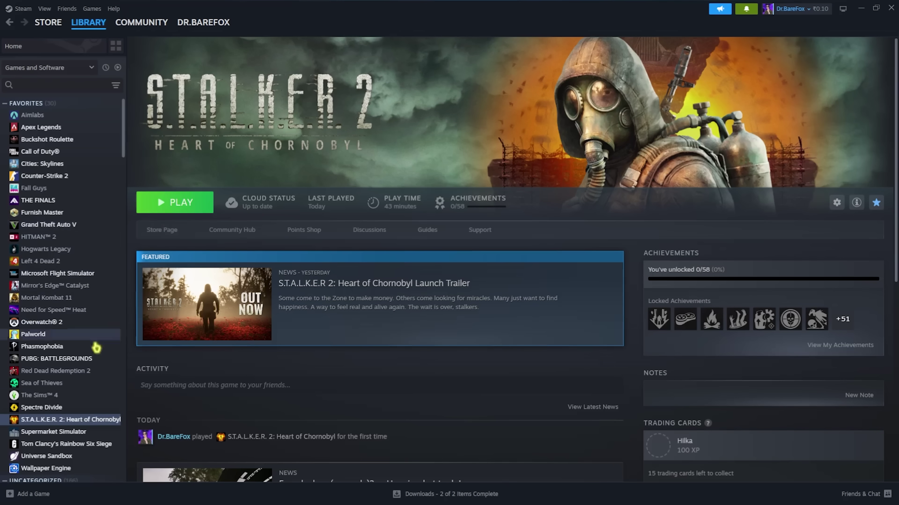
right_click(79, 420)
mouse_move(120, 470)
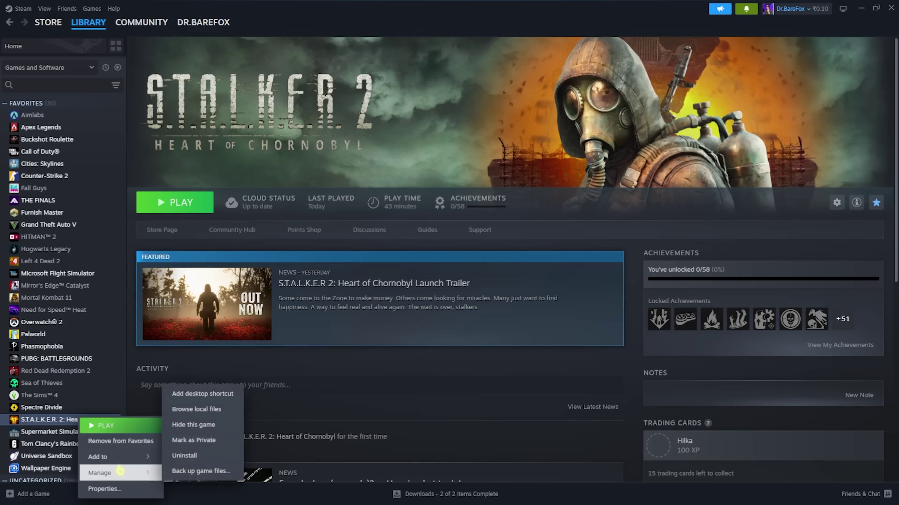
left_click(209, 410)
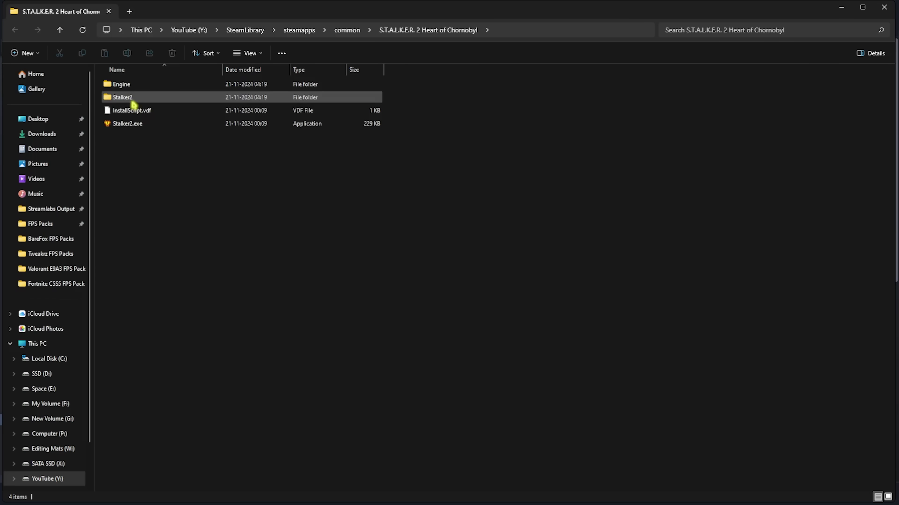
Go into Stalker2\Binaries\Win64 and open Stalker2-Win64-Shipping.exe's Properties.
double_click(134, 100)
double_click(128, 87)
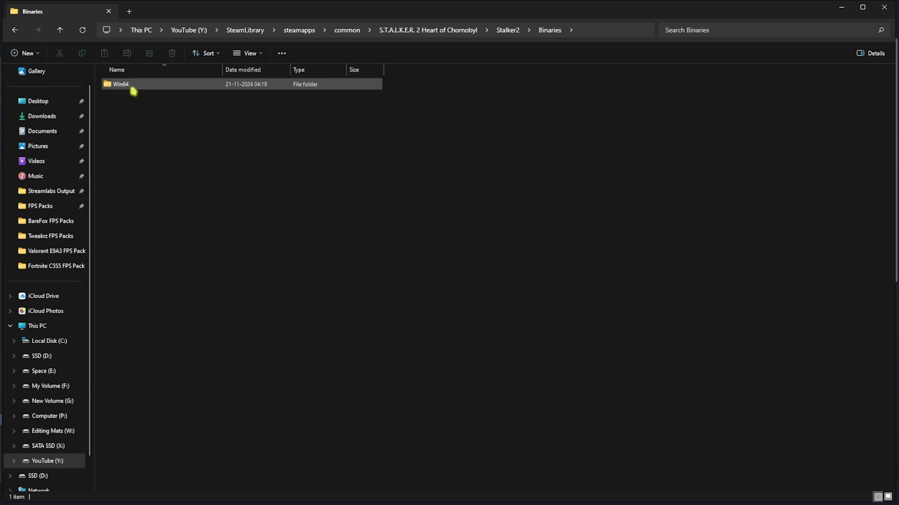
double_click(127, 85)
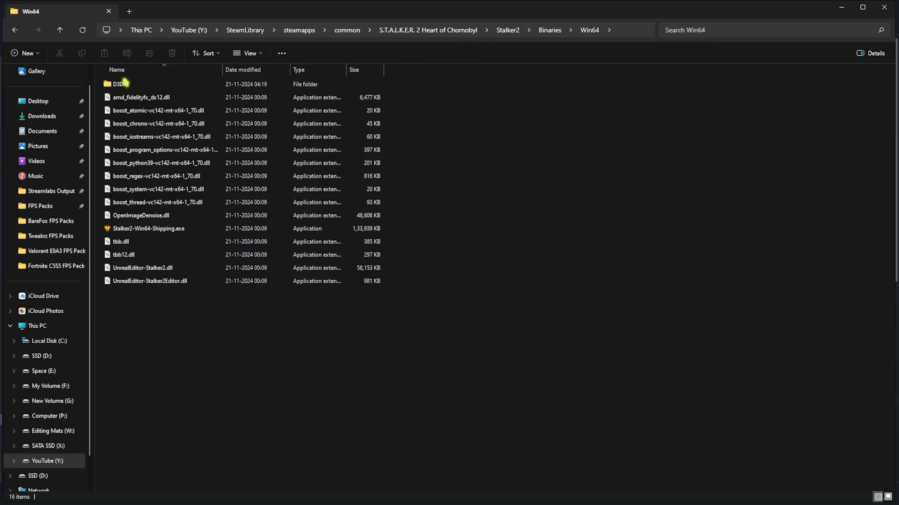
right_click(185, 233)
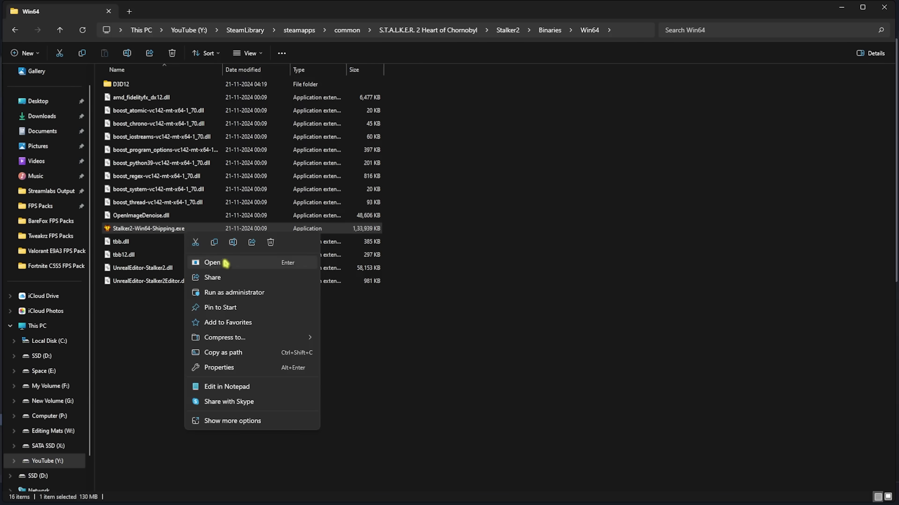
left_click(231, 367)
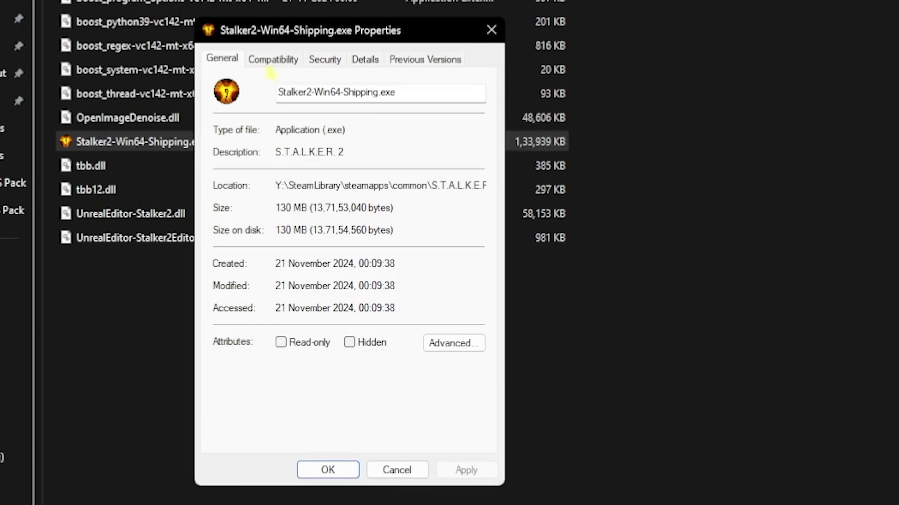
Check Disable fullscreen optimizations under Compatibility, review high DPI settings, and confirm with OK.
left_click(219, 183)
left_click(263, 317)
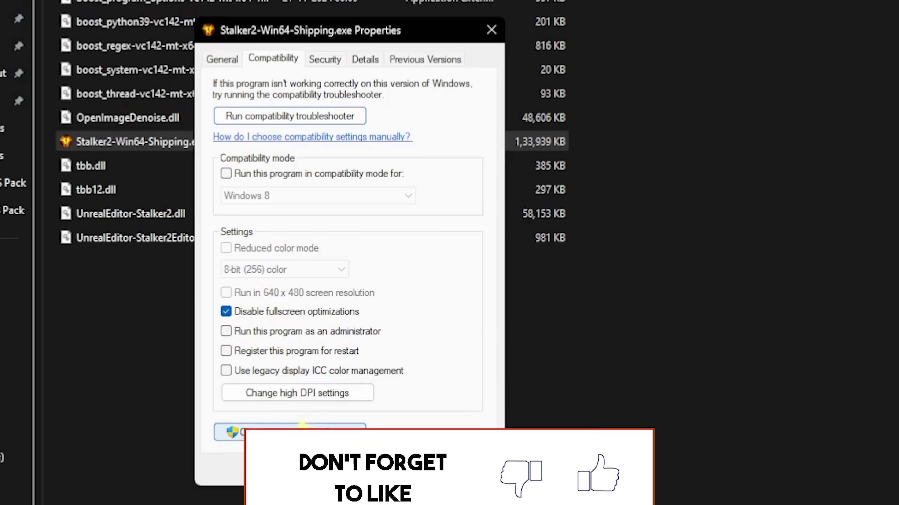
left_click(295, 393)
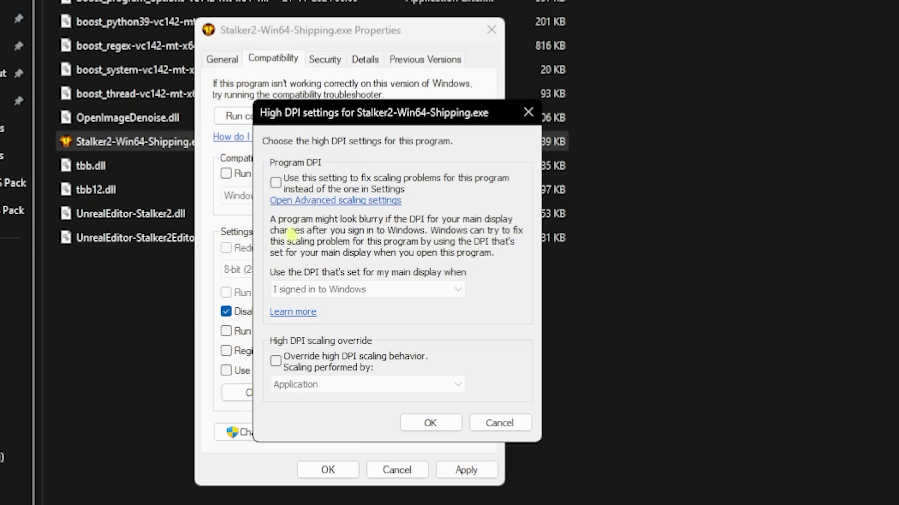
left_click(423, 422)
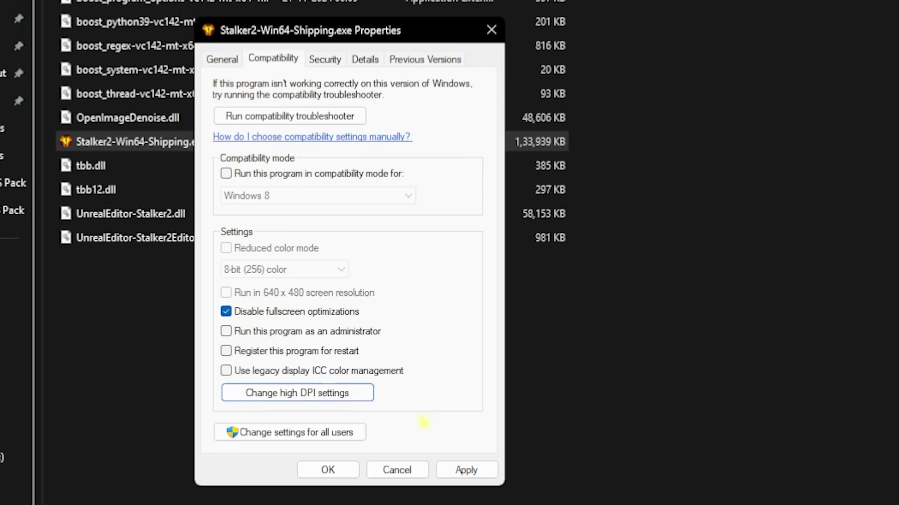
left_click(328, 471)
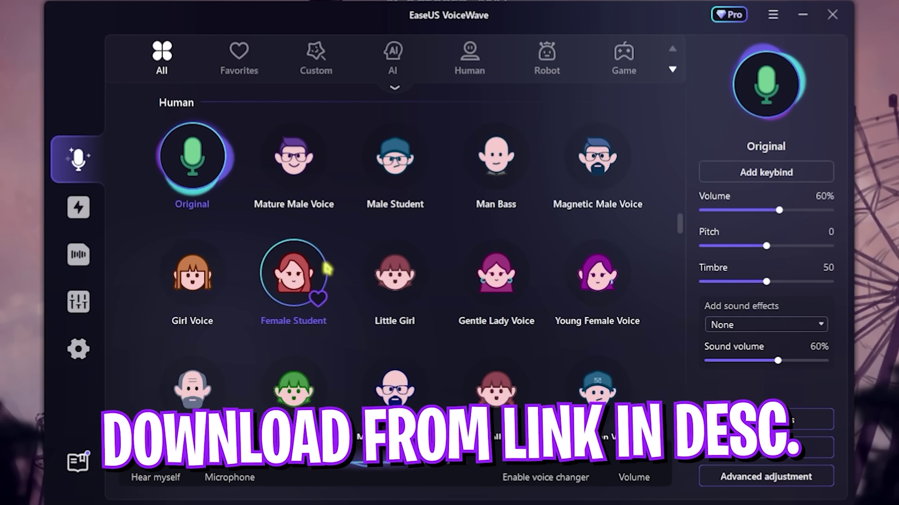
Switch VoiceWave to File Mode for changing voices in audio files.
left_click(78, 255)
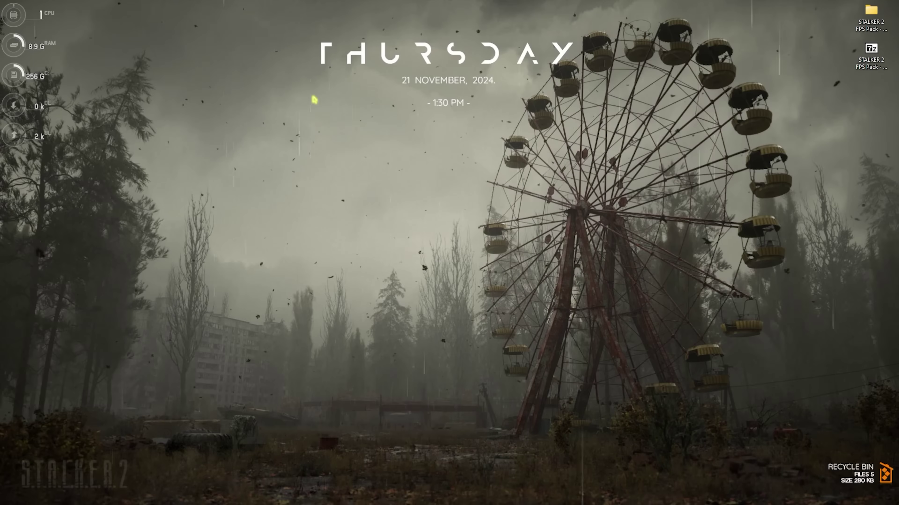
Search Start for 'create a restore point' and open System Properties' protection settings.
key("super")
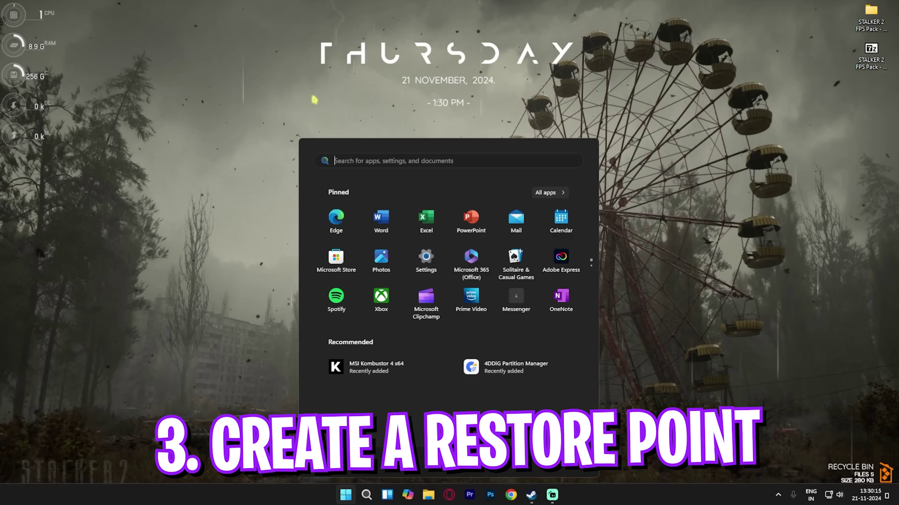
type("control Panel")
key("ctrl+a")
type("create a restore point")
key("Return")
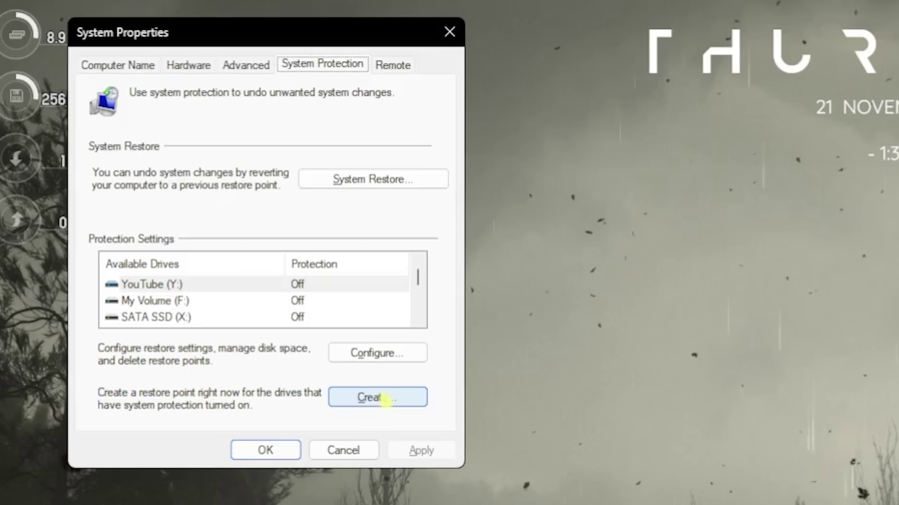
Create a new restore point, close System Properties, and select the STALKER 2 FPS Pack folder.
left_click(186, 221)
key("Return")
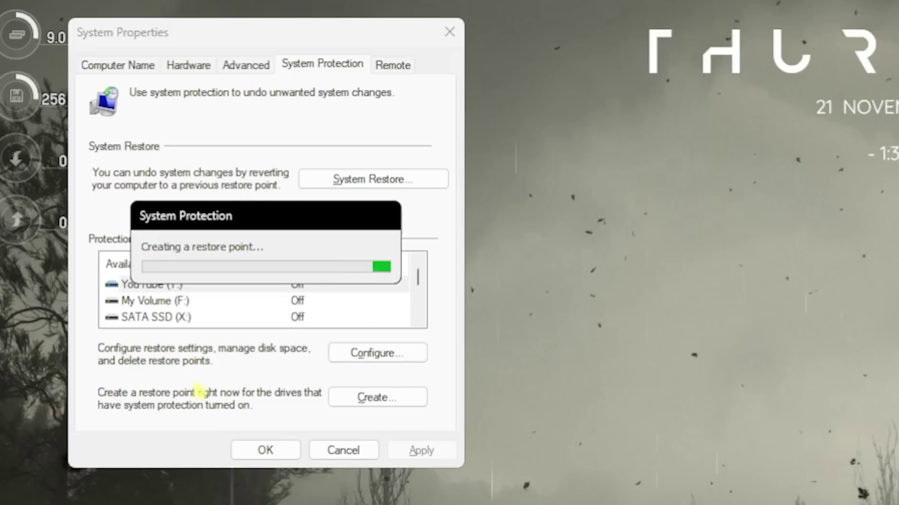
left_click(375, 257)
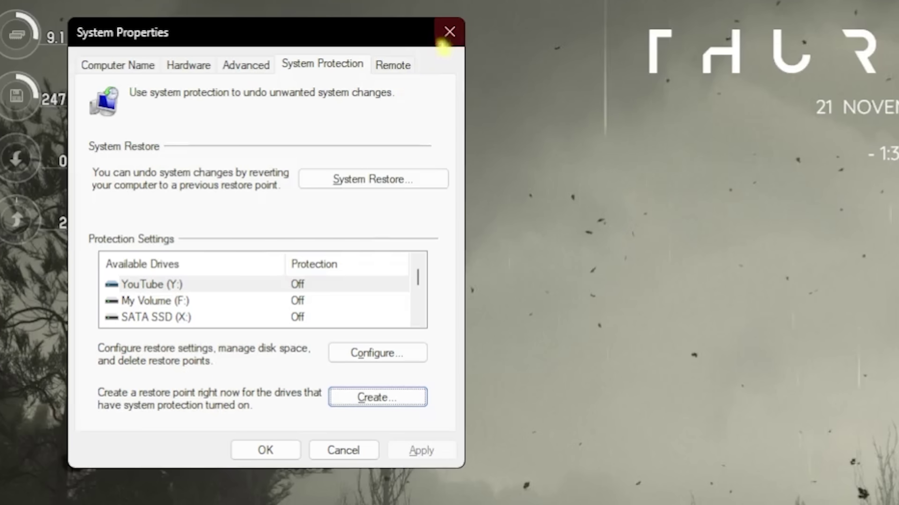
left_click(447, 30)
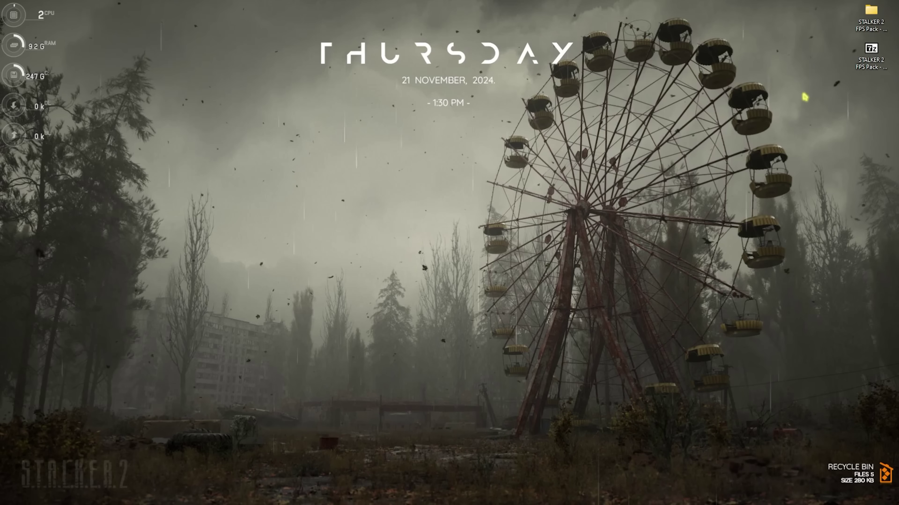
left_click(863, 18)
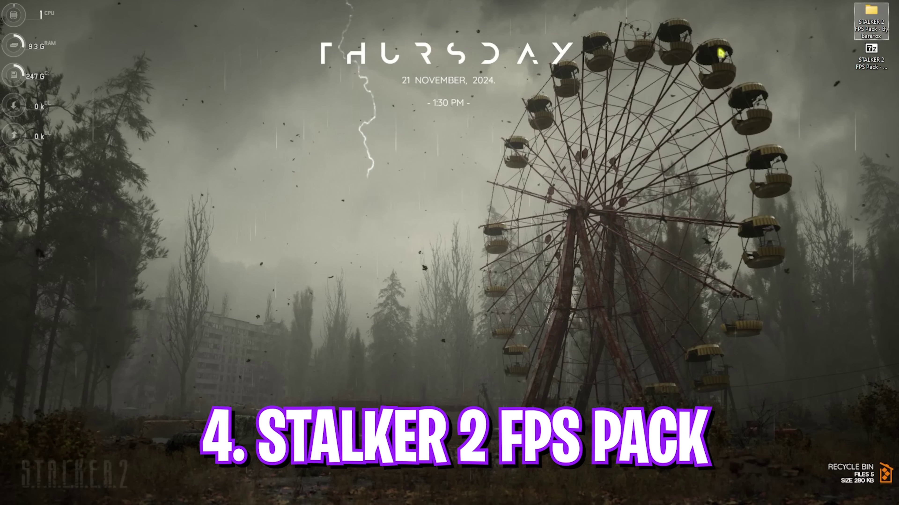
Open the STALKER 2 FPS Pack and browse 1- CPU Priority's AMD and INTEL folders.
key("Return")
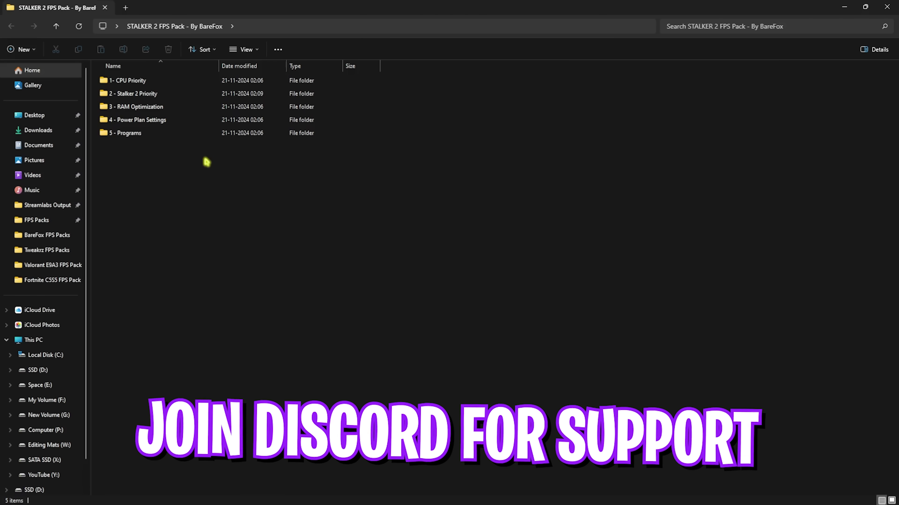
mouse_move(138, 161)
left_mouse_down()
mouse_move(125, 88)
mouse_move(139, 163)
left_mouse_up()
double_click(147, 85)
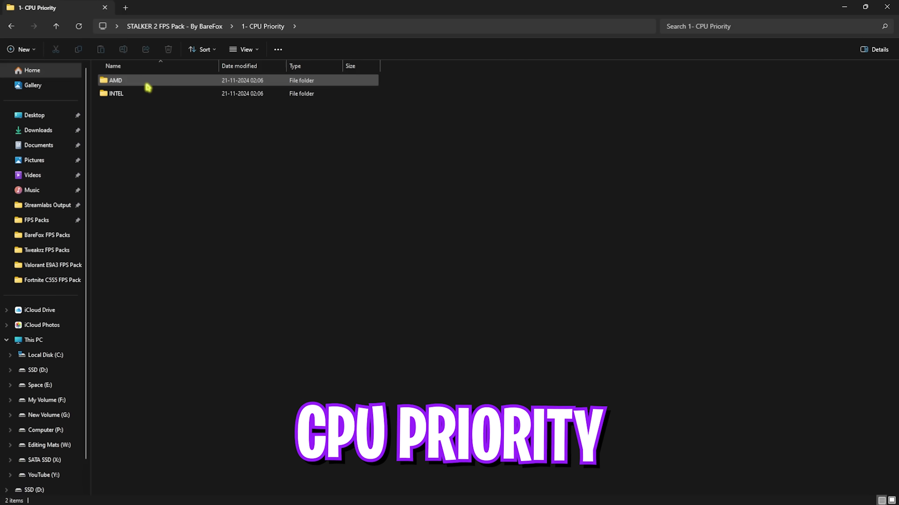
left_click(147, 85)
double_click(147, 87)
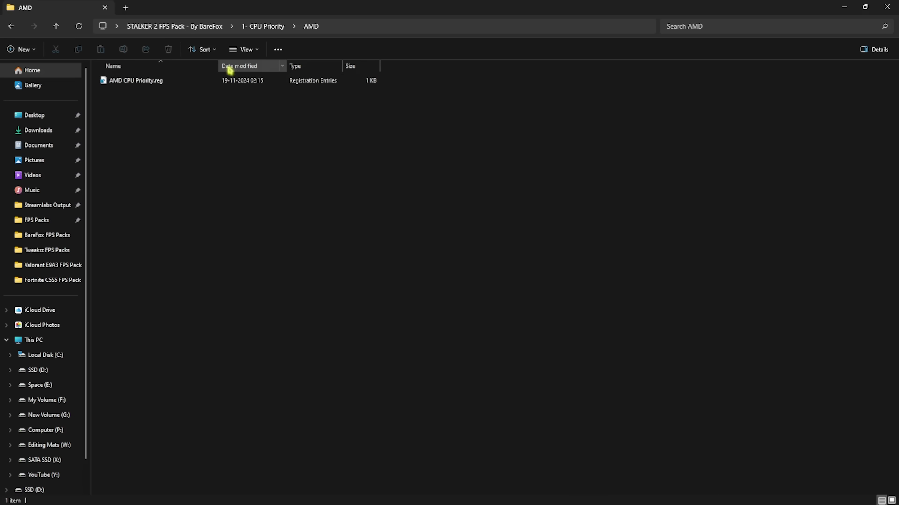
left_click(266, 26)
double_click(129, 92)
left_click(262, 26)
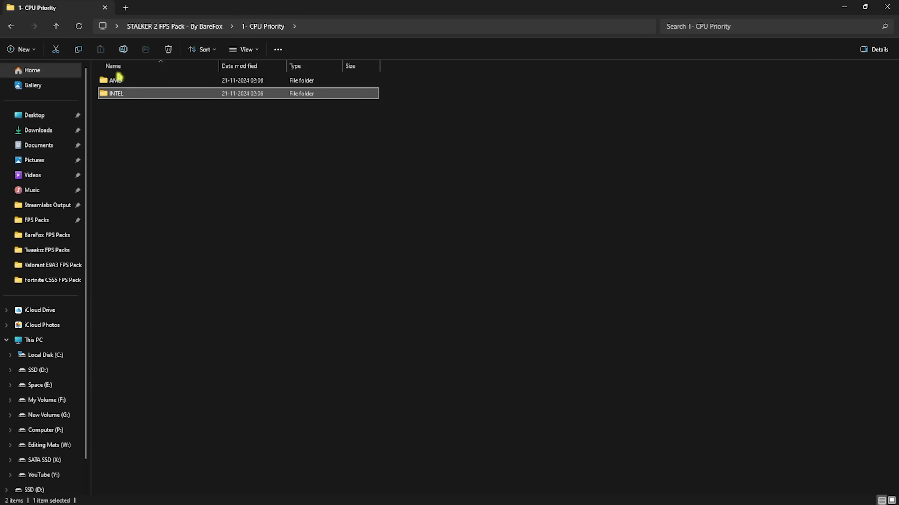
Revisit the AMD and INTEL folders, then view 2 - Stalker 2 Priority and return to the top folder.
double_click(135, 84)
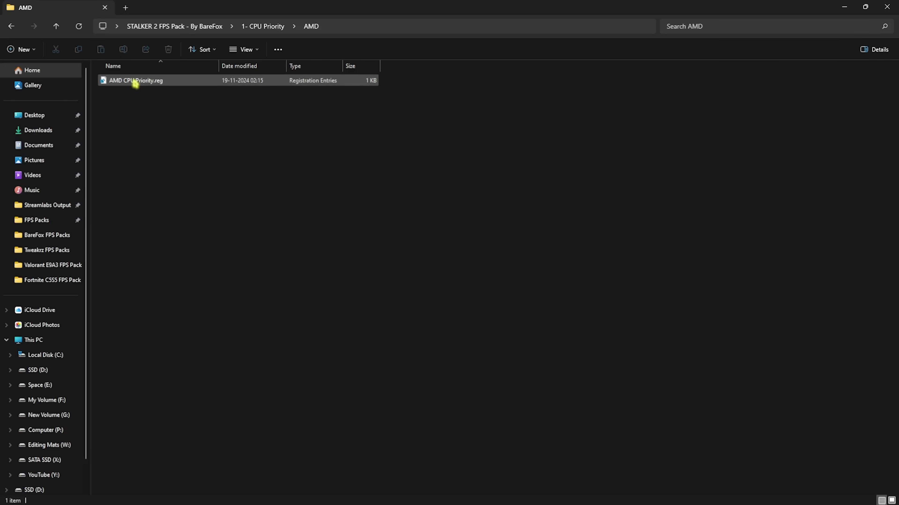
left_click(251, 31)
double_click(153, 92)
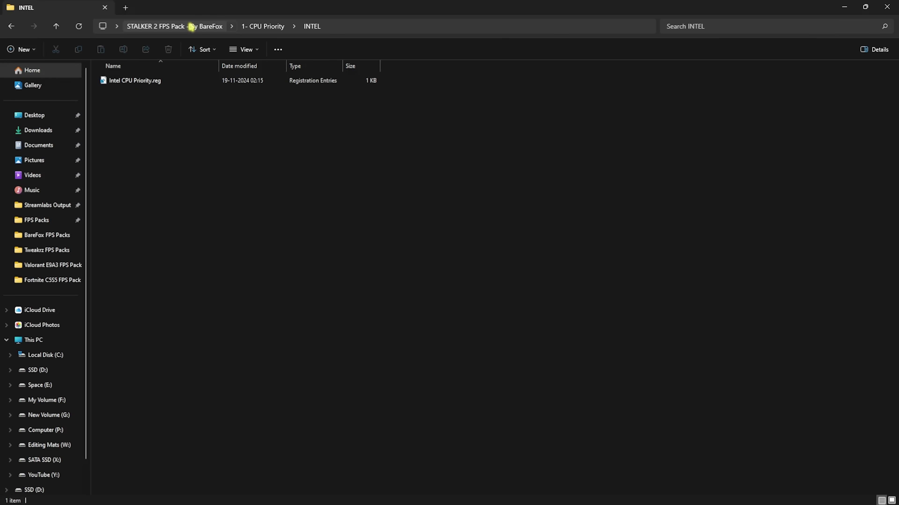
left_click(192, 26)
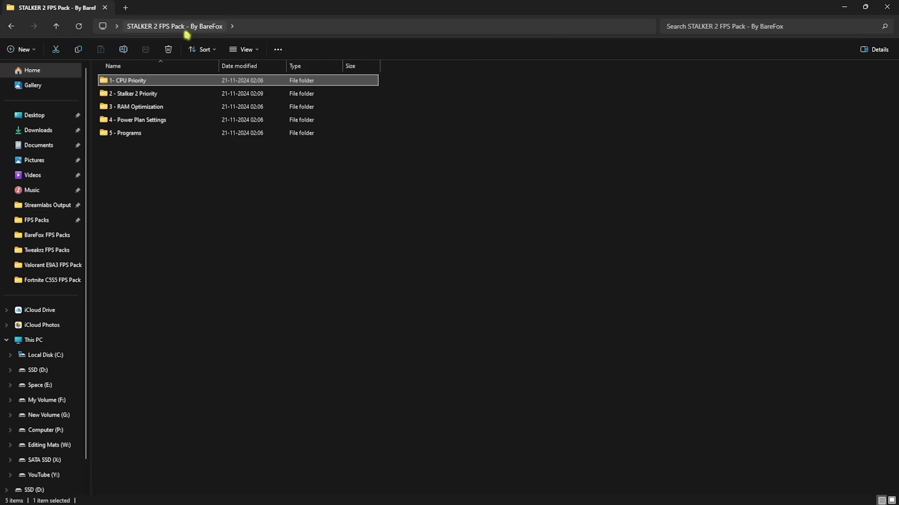
double_click(137, 95)
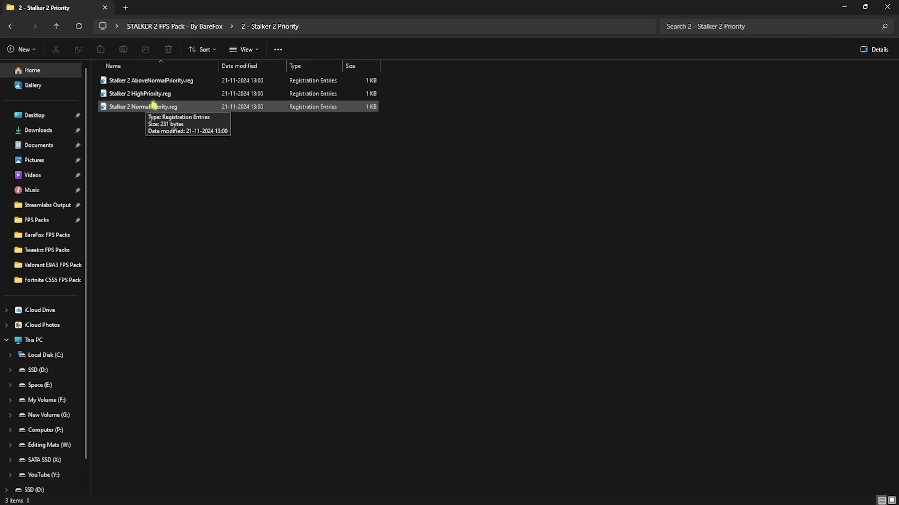
left_click(192, 27)
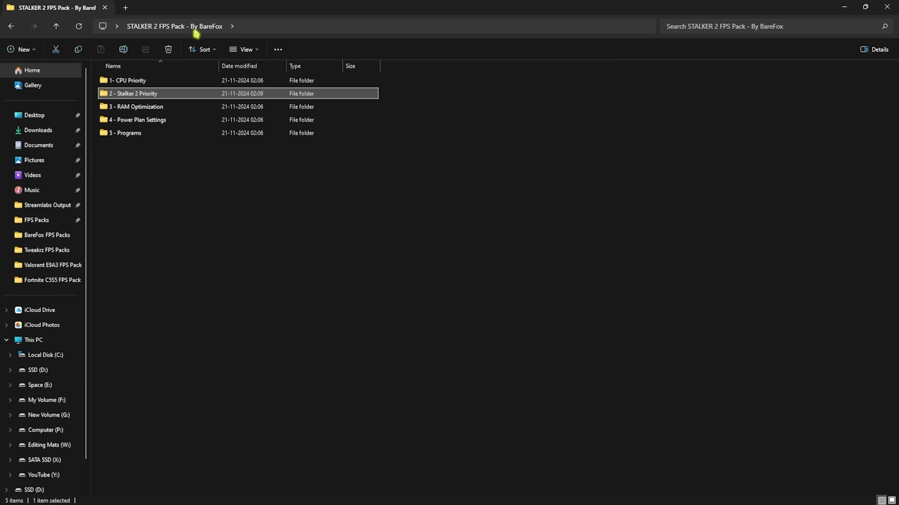
Open 3 - RAM Optimization and select the 32GB Ram.reg and Reset to Default.reg files.
double_click(143, 106)
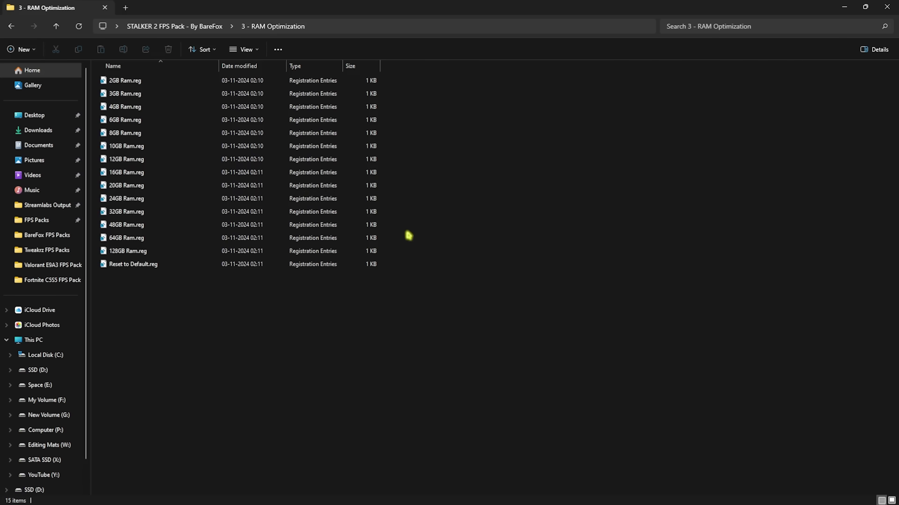
left_click_drag(416, 245, 355, 81)
left_click(456, 134)
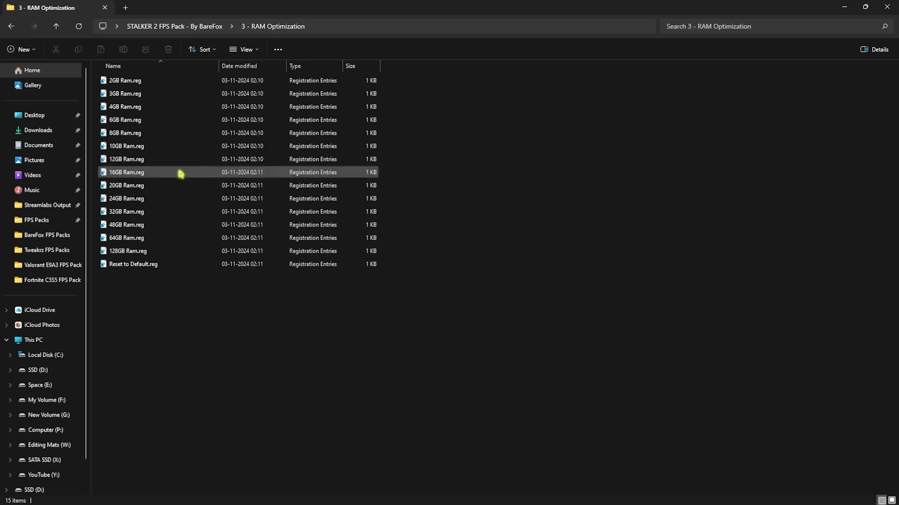
left_click(138, 211)
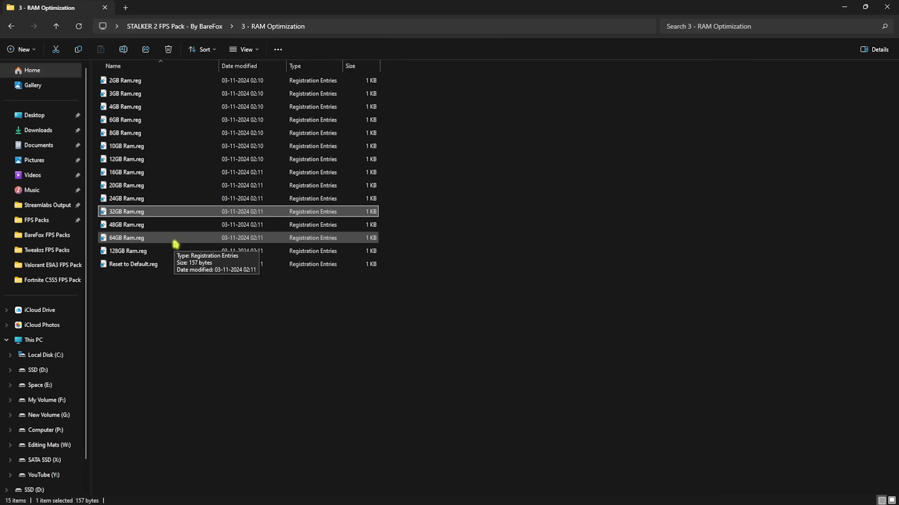
left_click(145, 263)
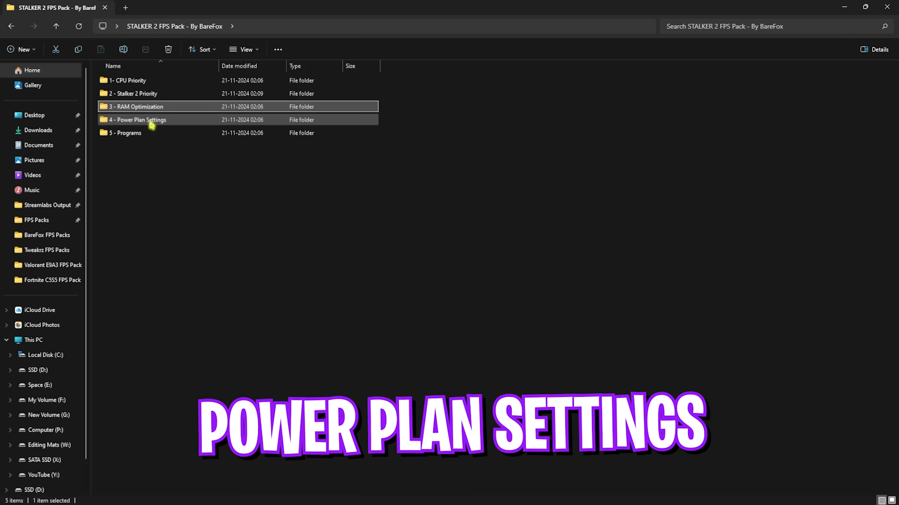
Run the 4 - Power Plan Settings import script as administrator, check Power Plans, then open 5 - Programs.
double_click(150, 122)
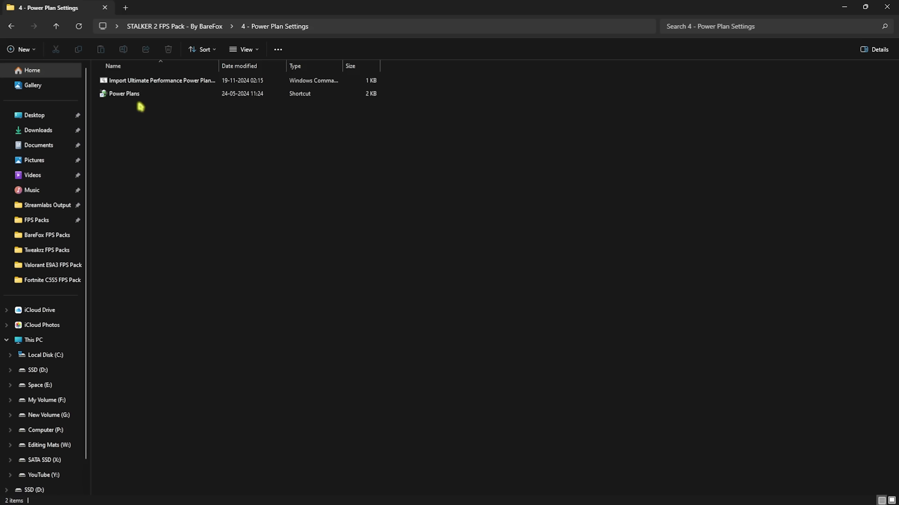
right_click(162, 84)
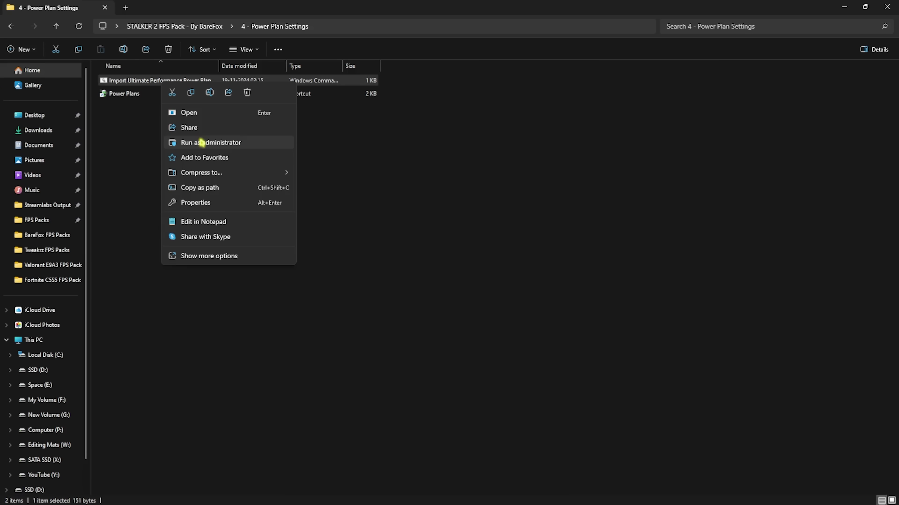
left_click(136, 117)
left_click(145, 94)
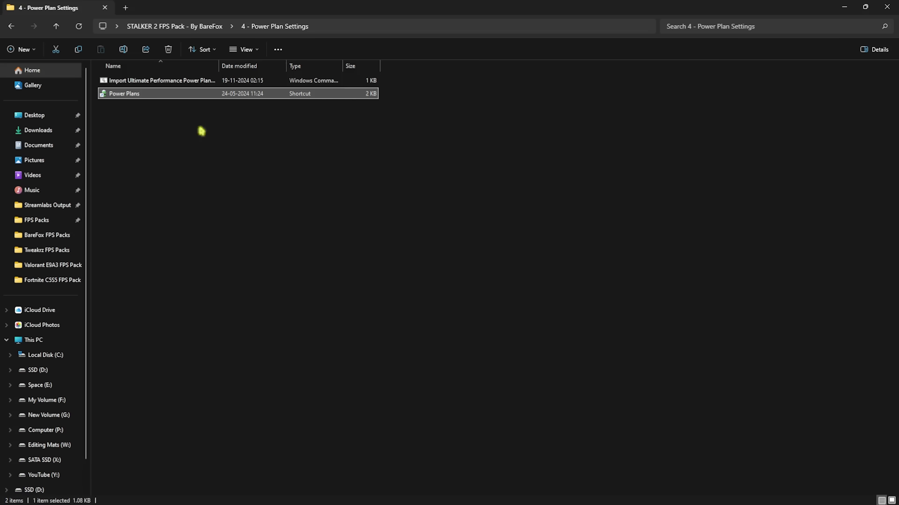
key("Return")
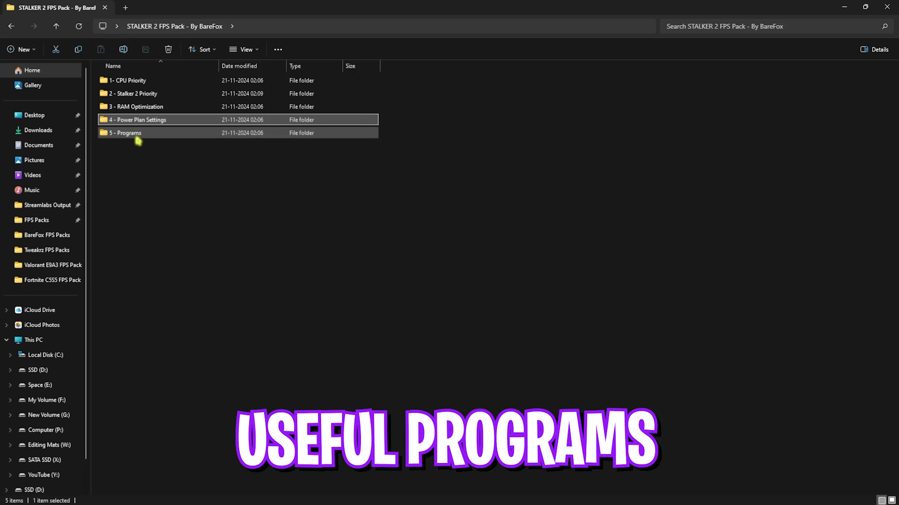
double_click(137, 139)
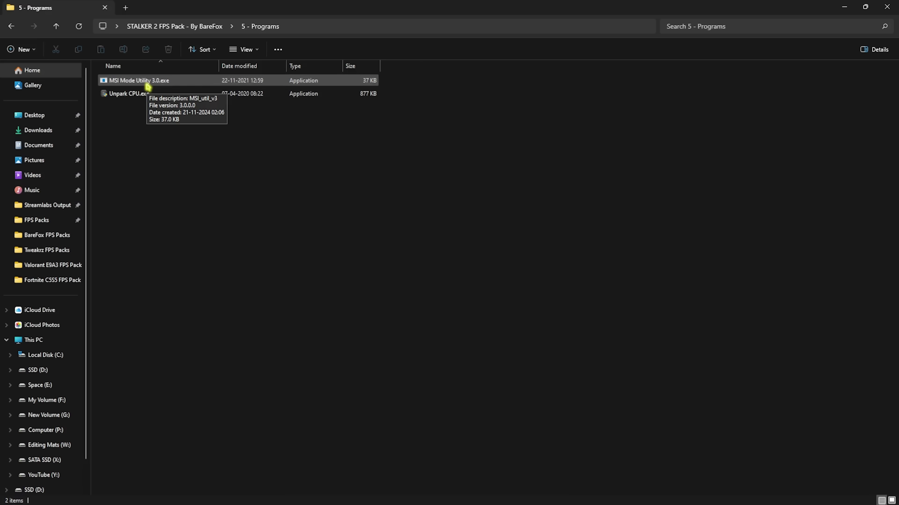
right_click(147, 86)
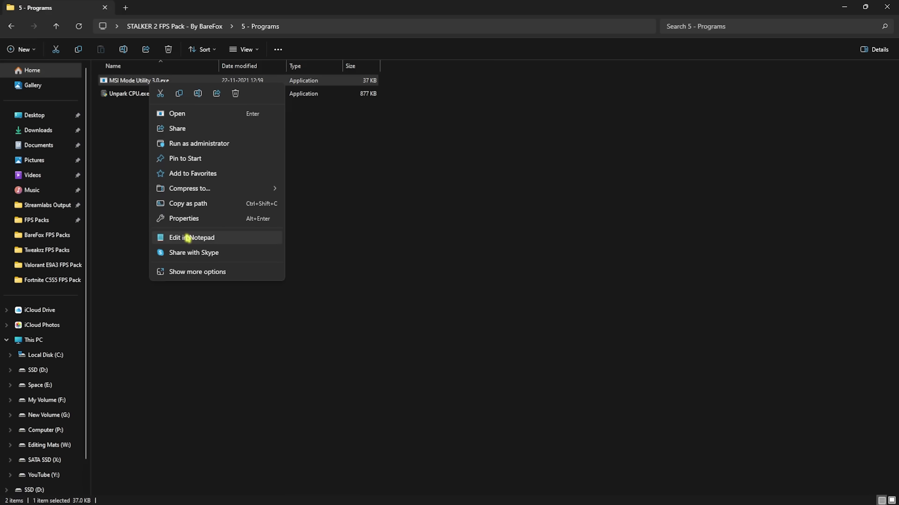
left_click(199, 145)
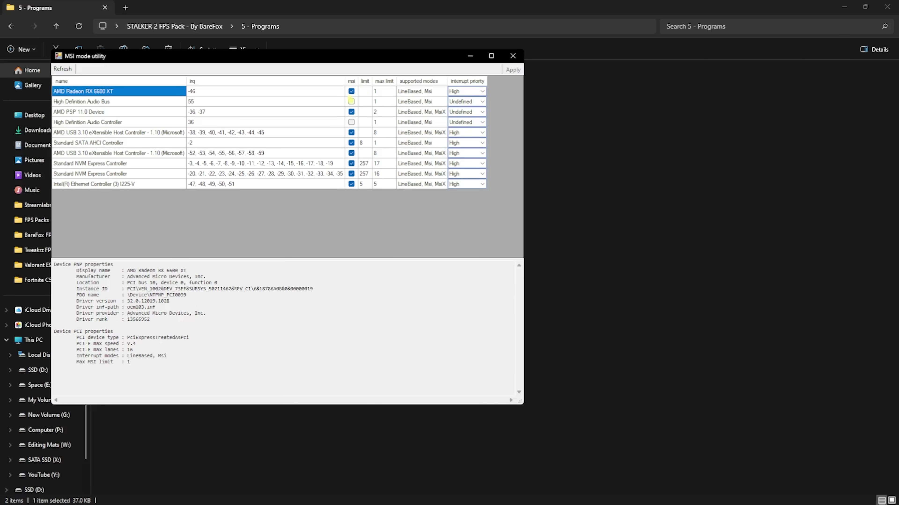
left_click(483, 92)
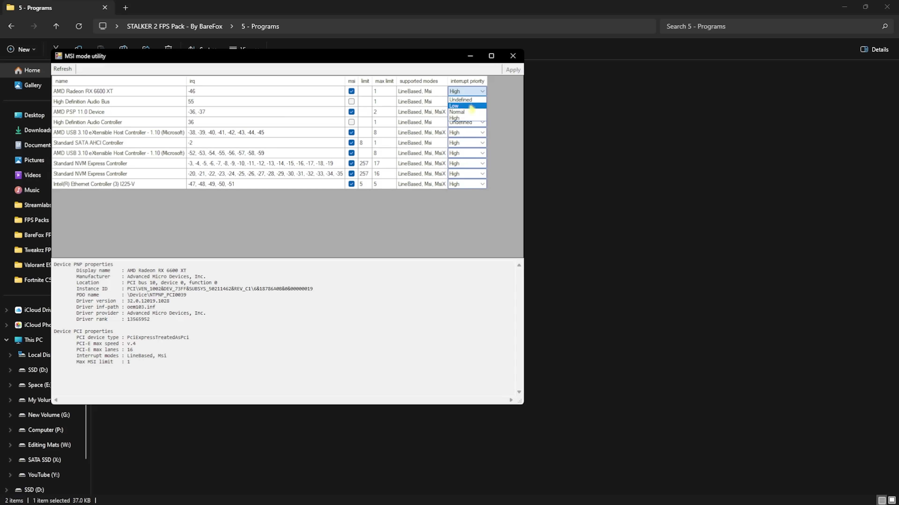
left_click(464, 118)
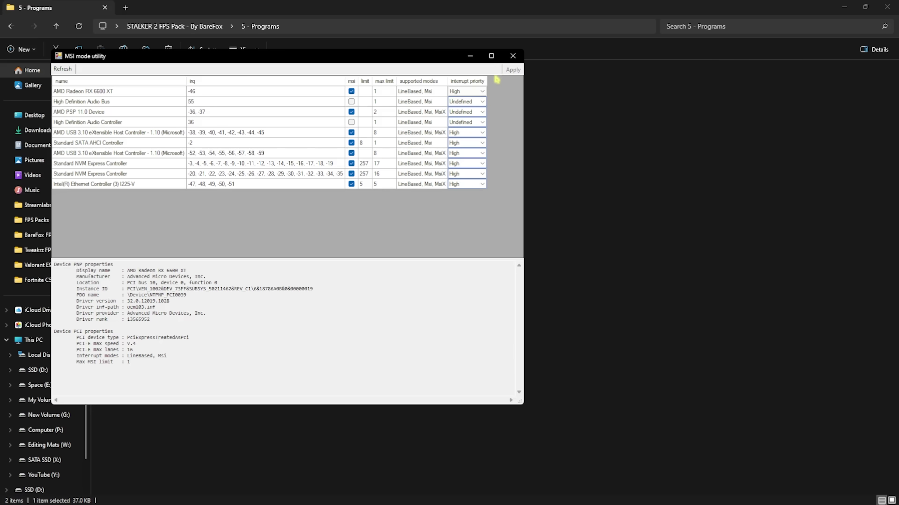
Close MSI Mode Utility, run Unpark CPU as administrator, and apply a 100% core parking index.
left_click(513, 55)
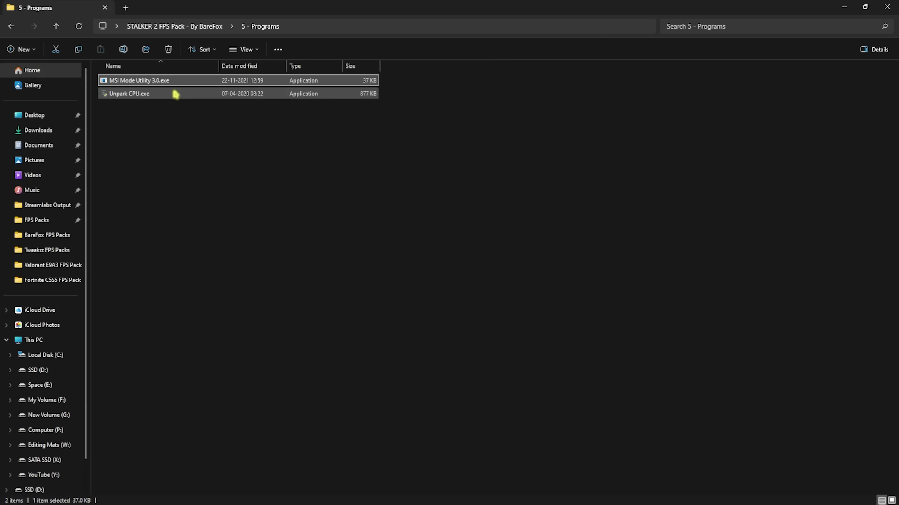
double_click(175, 94)
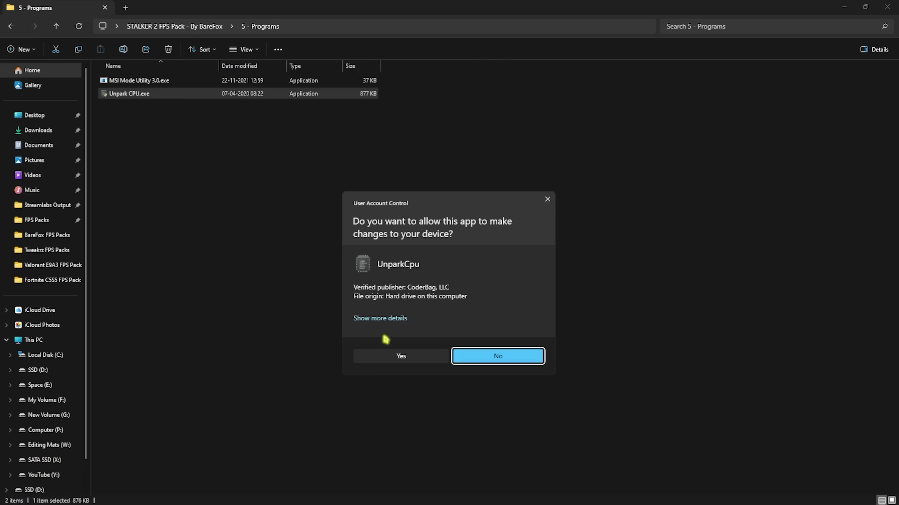
left_click(395, 356)
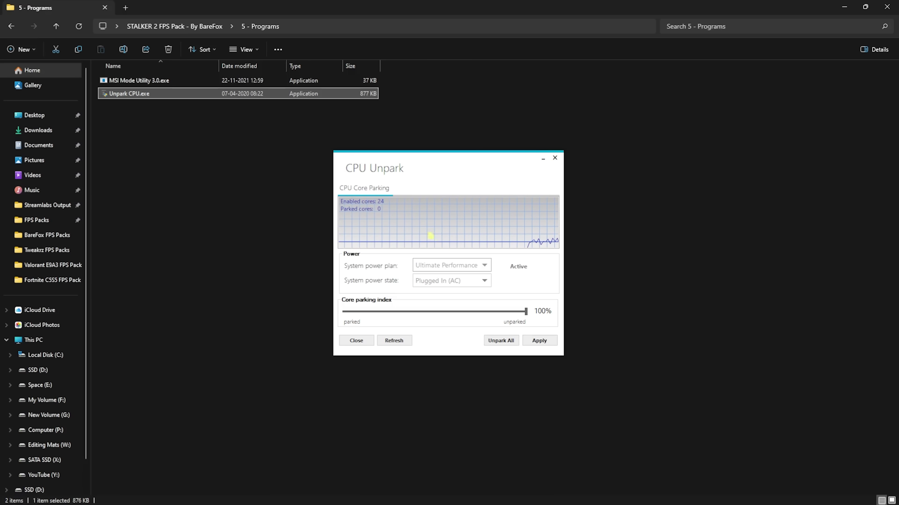
left_click_drag(370, 318, 529, 311)
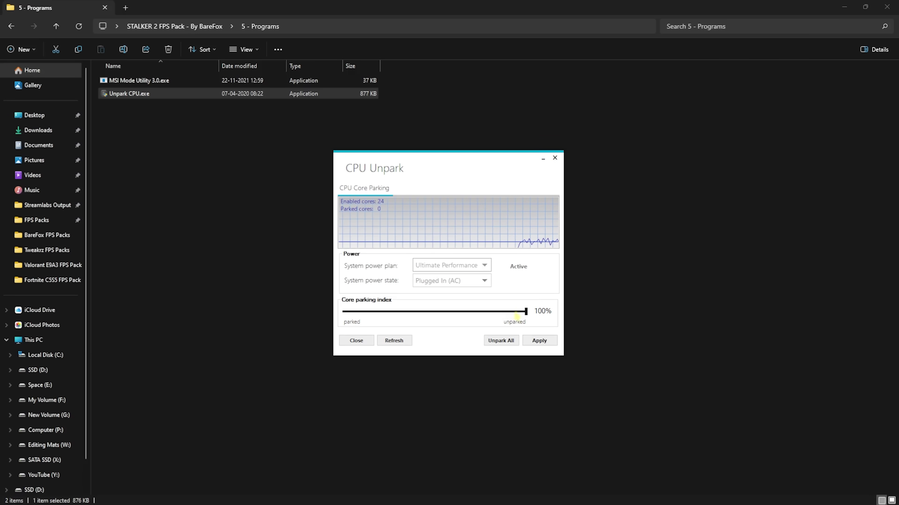
left_click(535, 342)
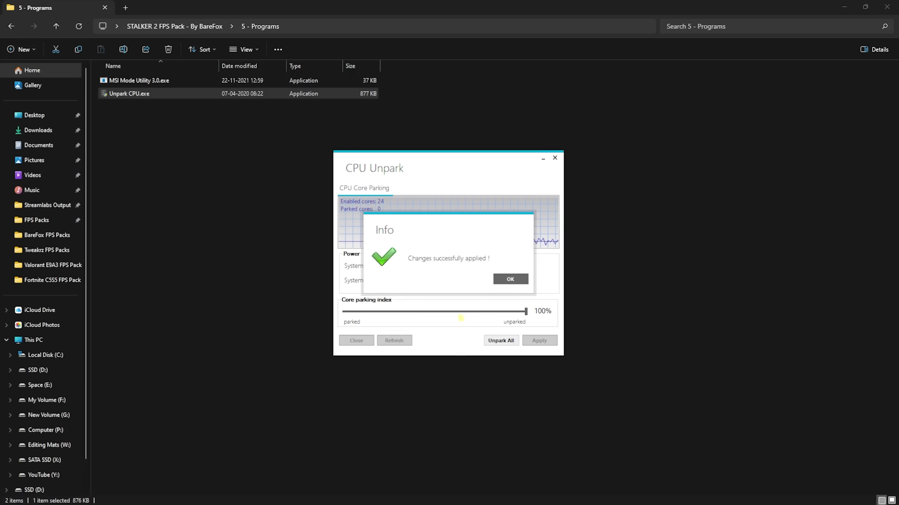
key("Return")
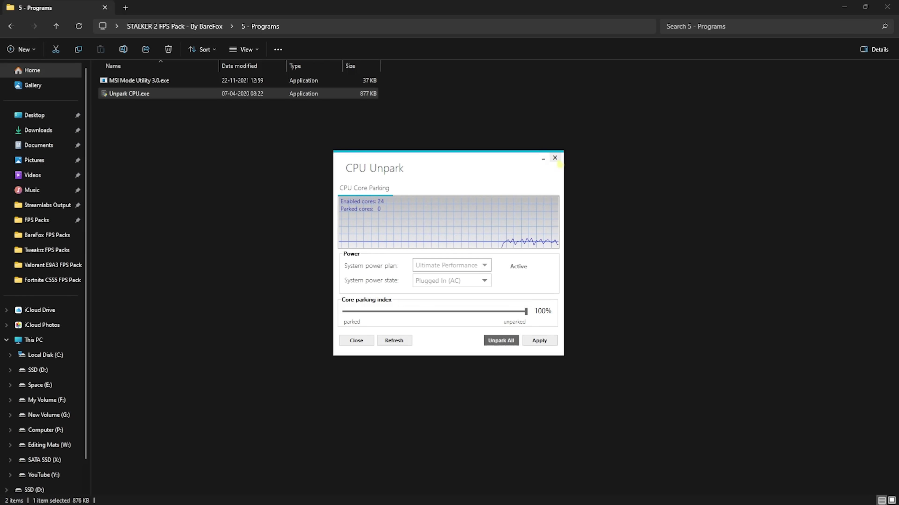
left_click(555, 157)
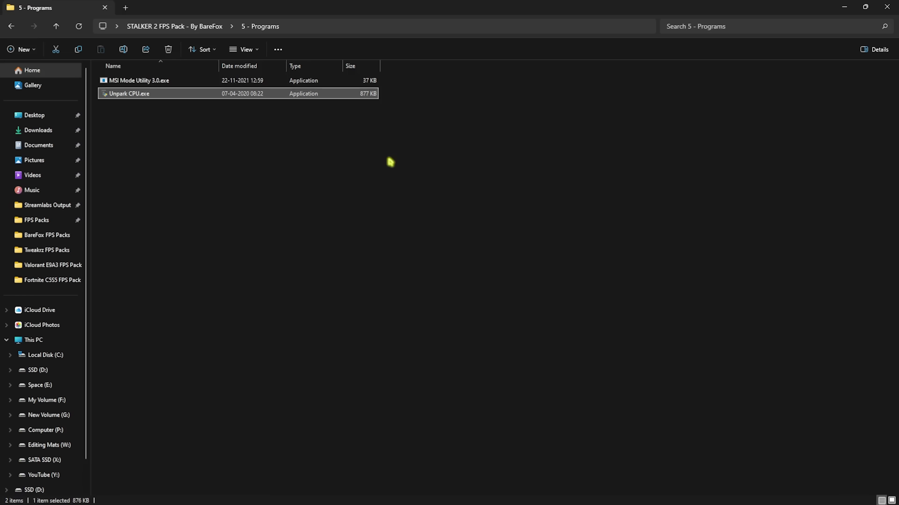
Close File Explorer, review Task Manager's Startup apps list full screen, then start a Windows search.
left_click(887, 7)
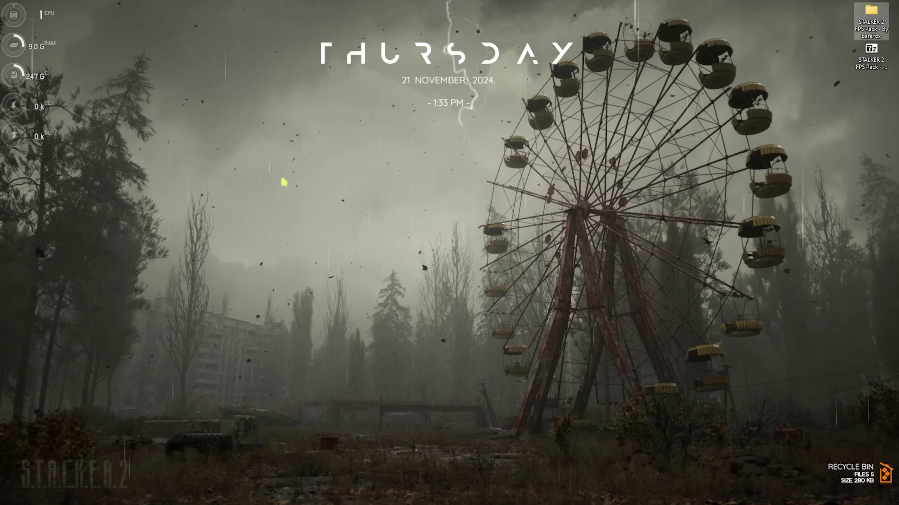
key("ctrl+shift+Escape")
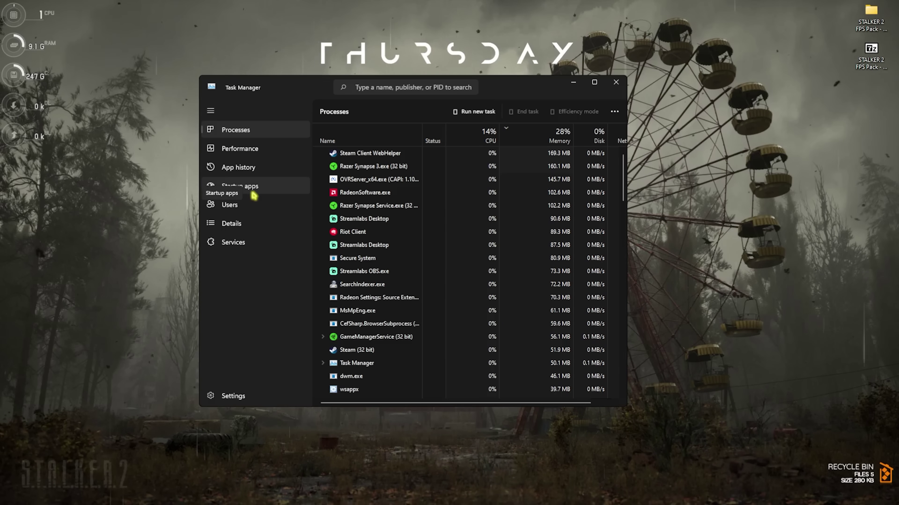
left_click(254, 187)
left_click(594, 82)
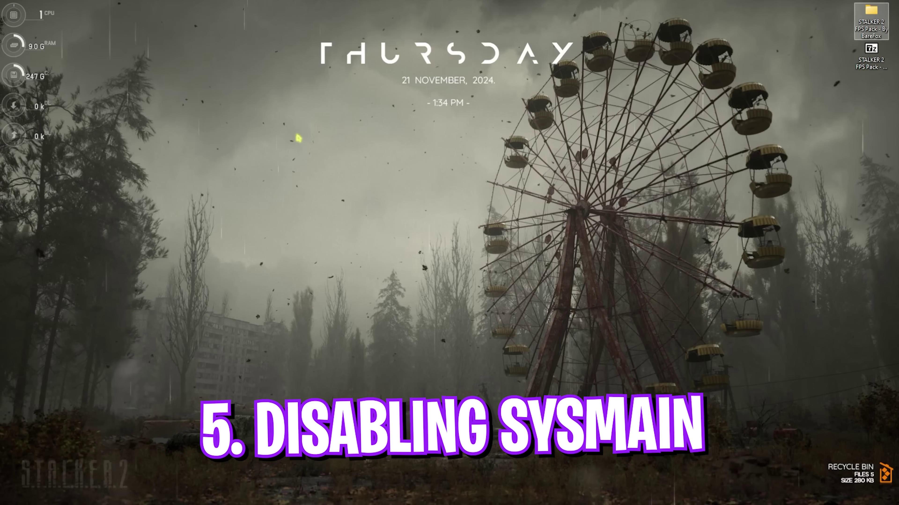
key("super")
Search for and open the Services console, then bring up SysMain's properties.
type("services")
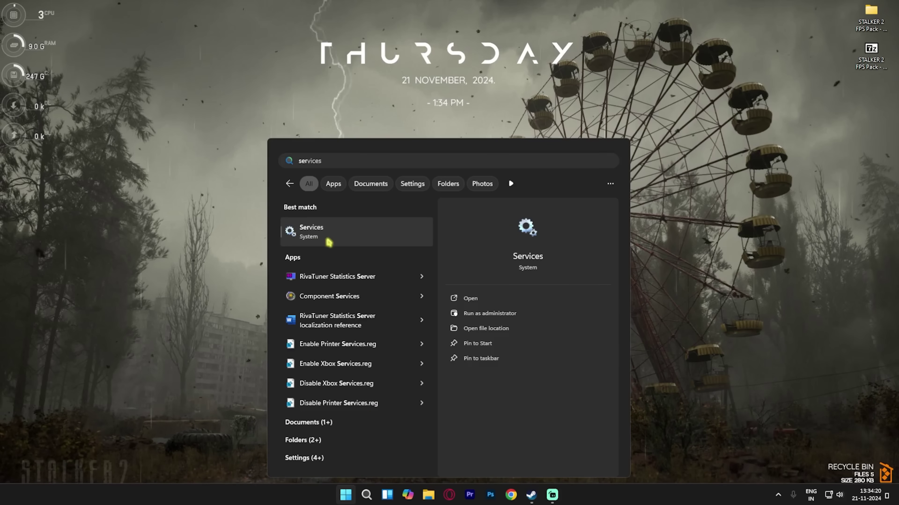
left_click(328, 242)
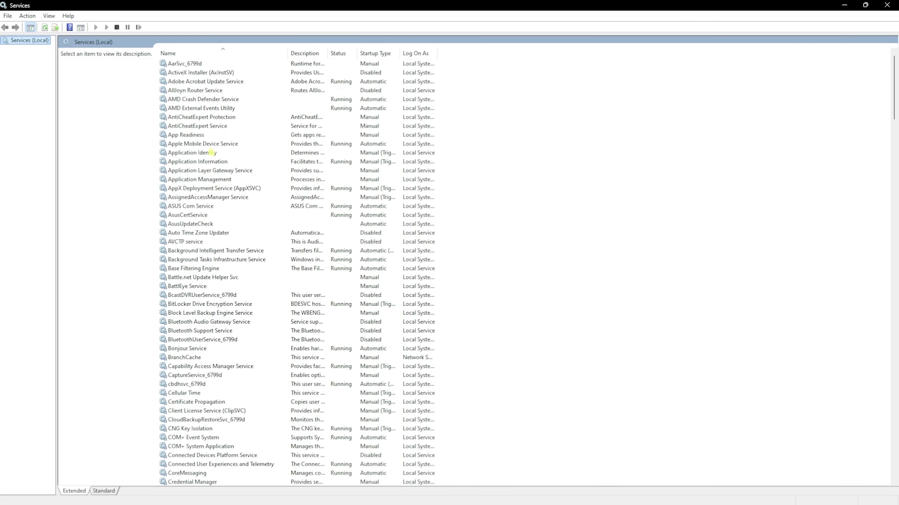
left_click(214, 121)
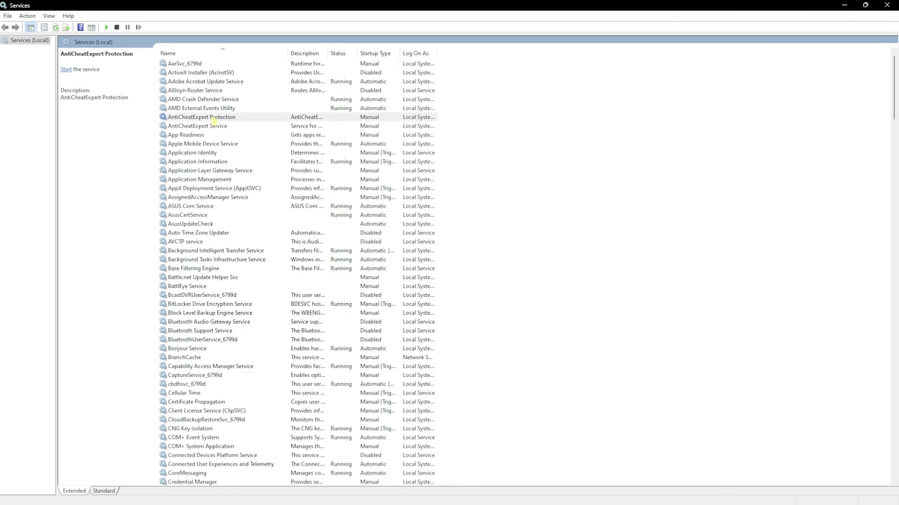
key("s")
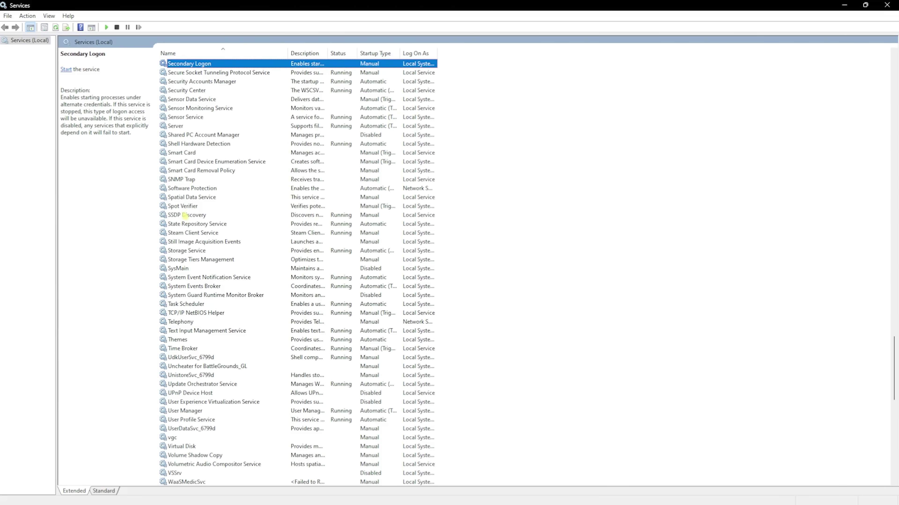
left_click(189, 266)
right_click(234, 270)
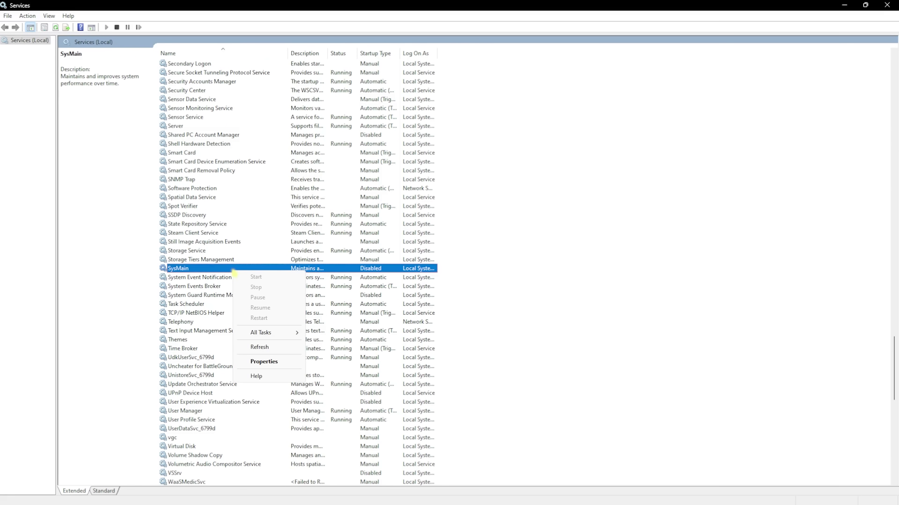
left_click(263, 361)
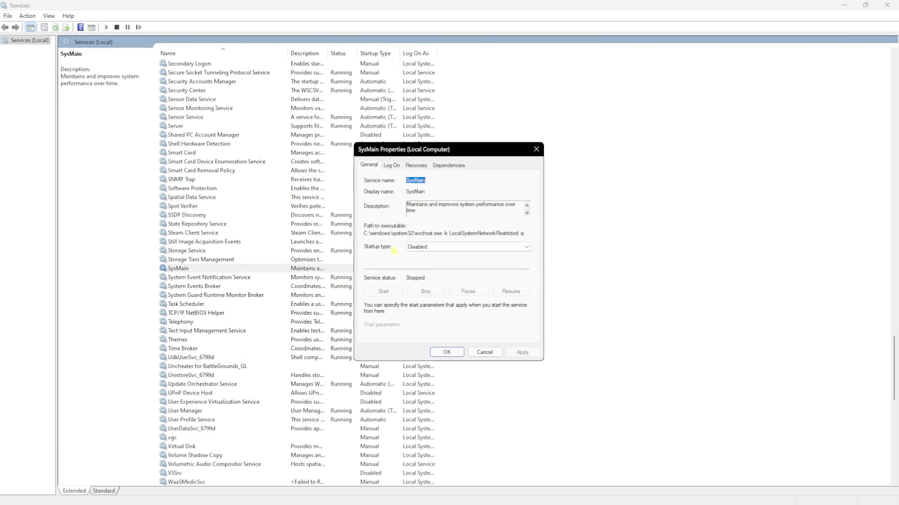
Set SysMain's startup type to Disabled, confirm it, and close the Services console.
left_click(417, 247)
left_click(418, 274)
left_click(468, 246)
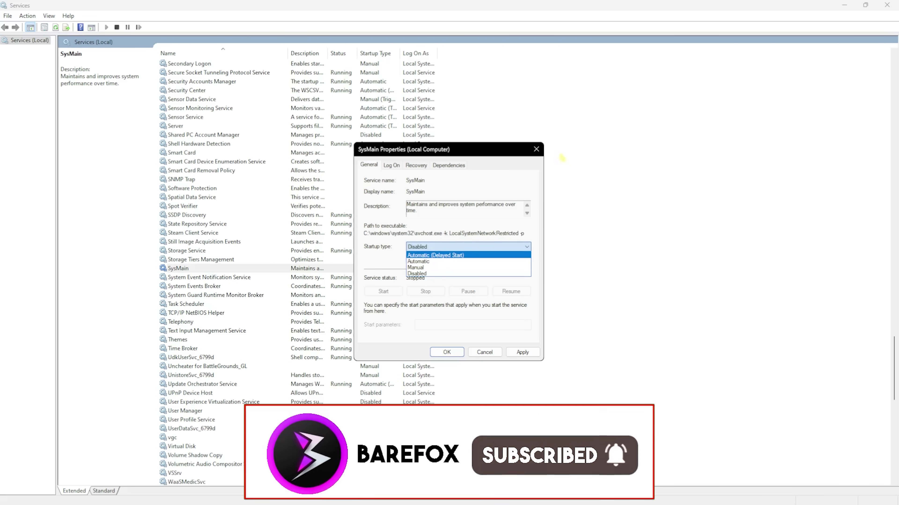
left_click(514, 160)
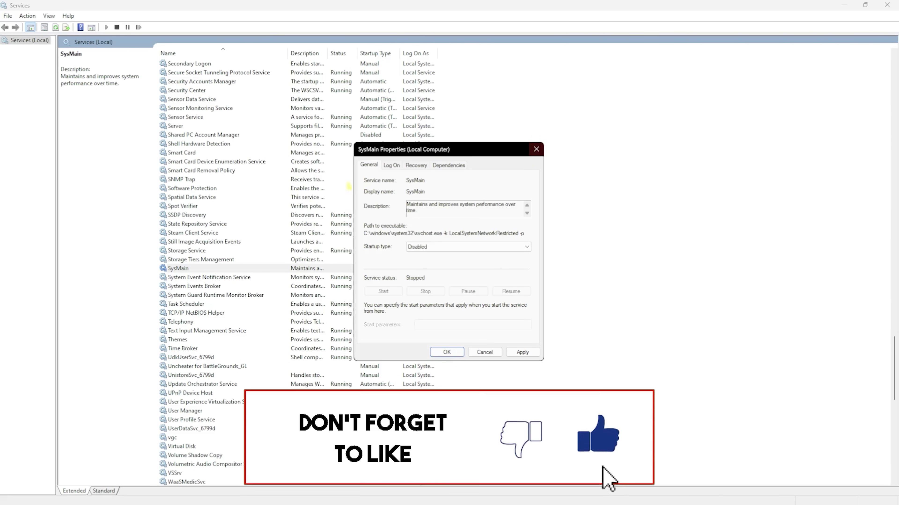
left_click(536, 149)
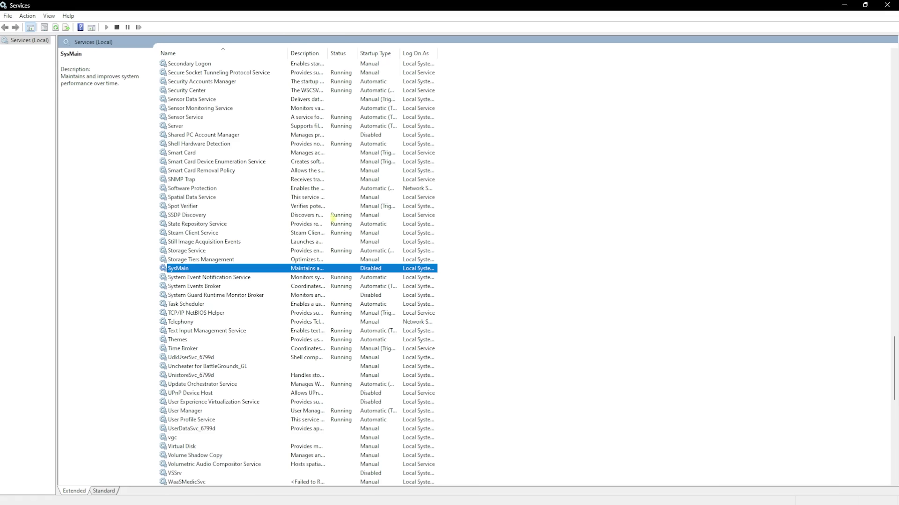
left_click(886, 5)
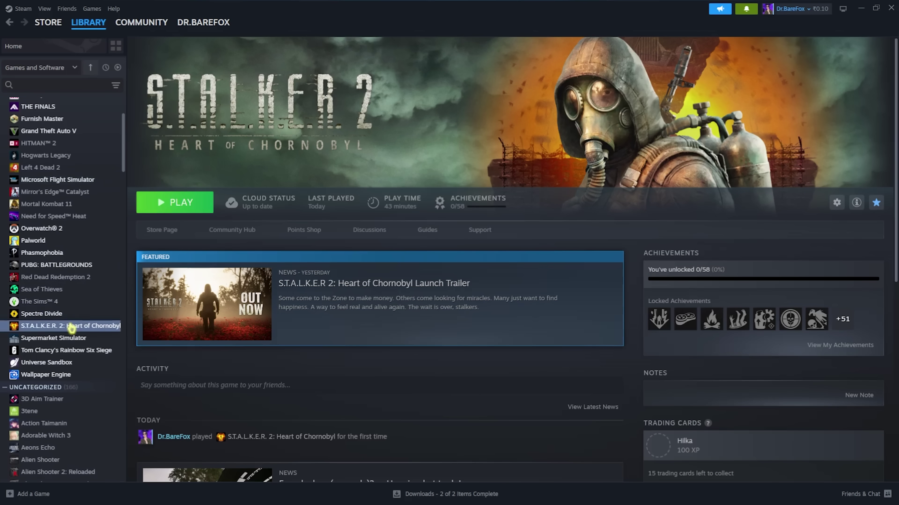
Enter '-high -dx11' as the Launch Options in S.T.A.L.K.E.R. 2's Steam properties.
left_click(57, 327)
right_click(56, 334)
mouse_move(109, 388)
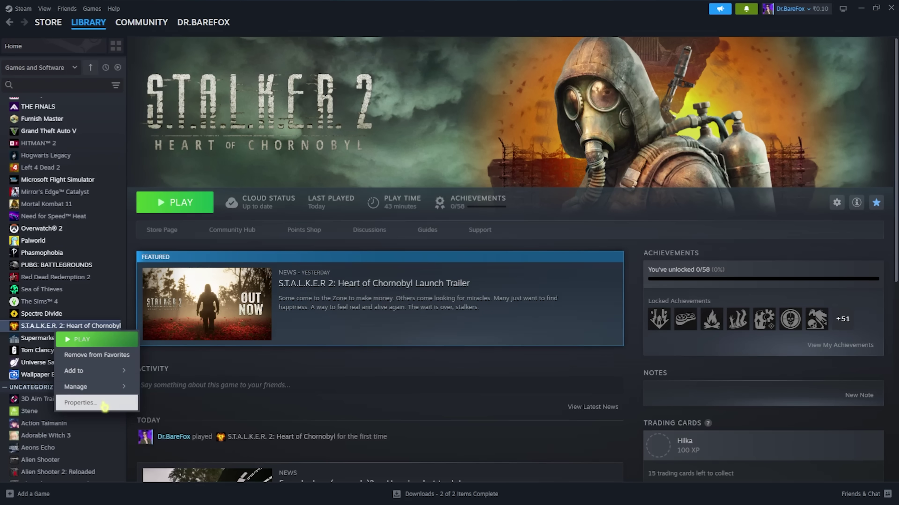
left_click(81, 403)
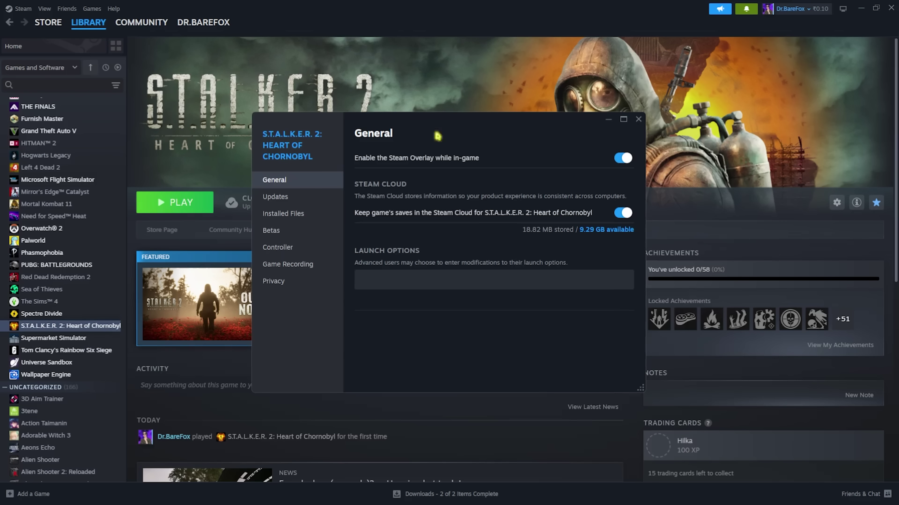
left_click(497, 279)
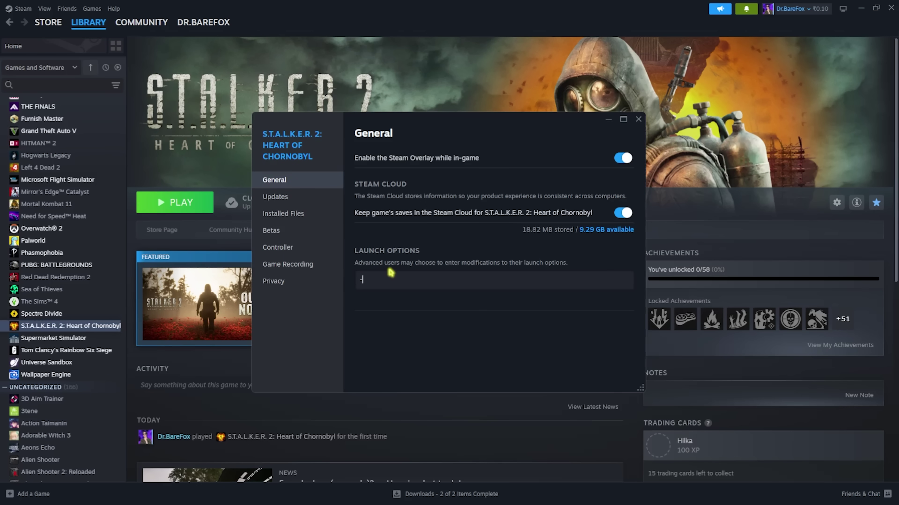
type("-high -dx11")
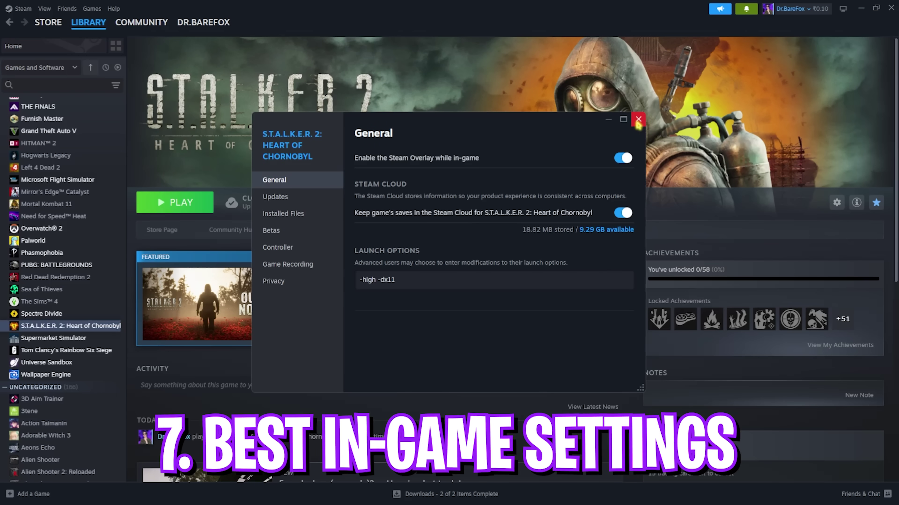
Close the game's Steam properties and open the in-game Options from the pause menu.
left_click(638, 120)
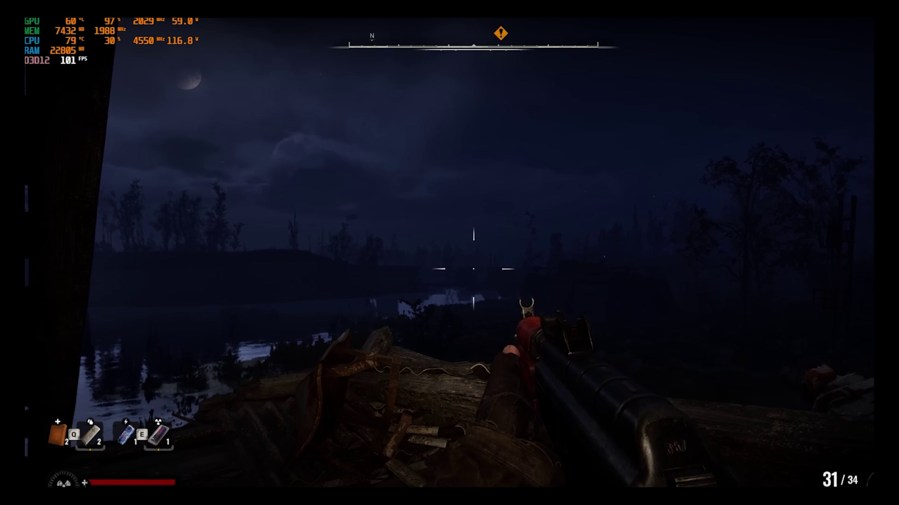
key("Escape")
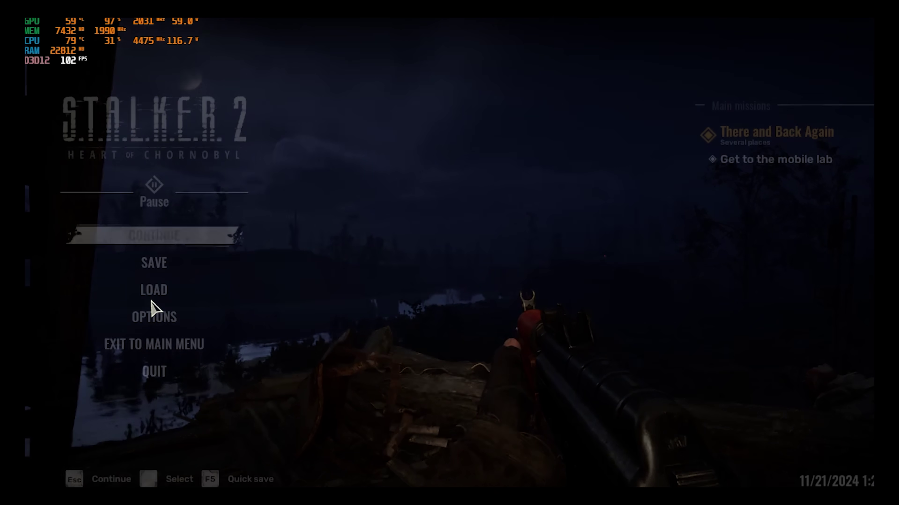
left_click(152, 316)
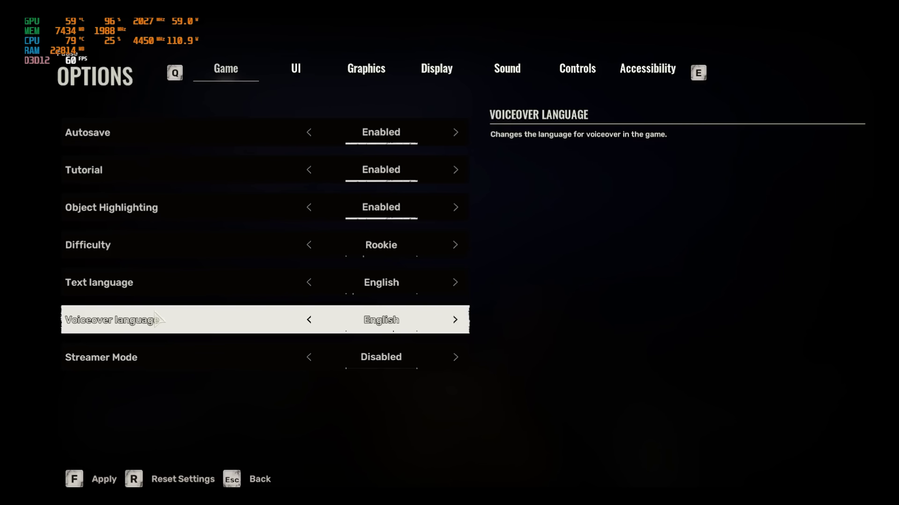
Review the mostly Medium graphics quality settings, then switch to the Display tab.
left_click(371, 78)
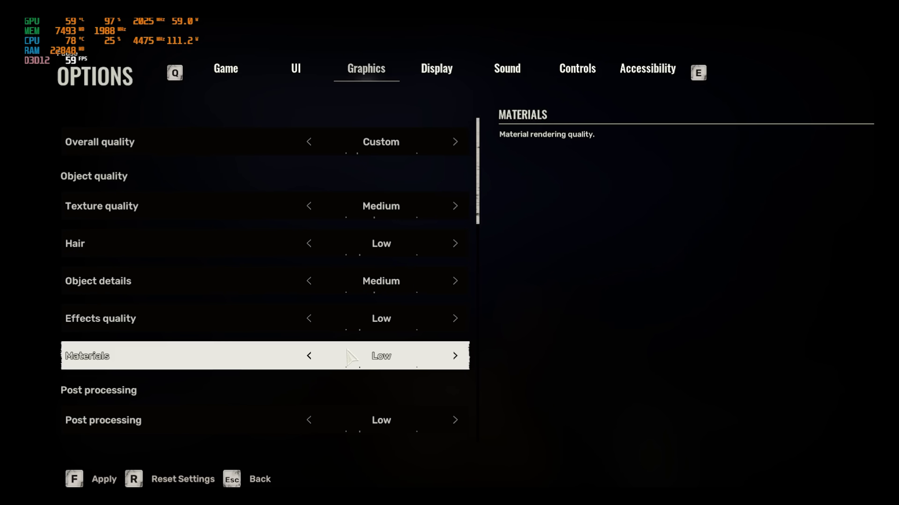
scroll(351, 357, "down", 4)
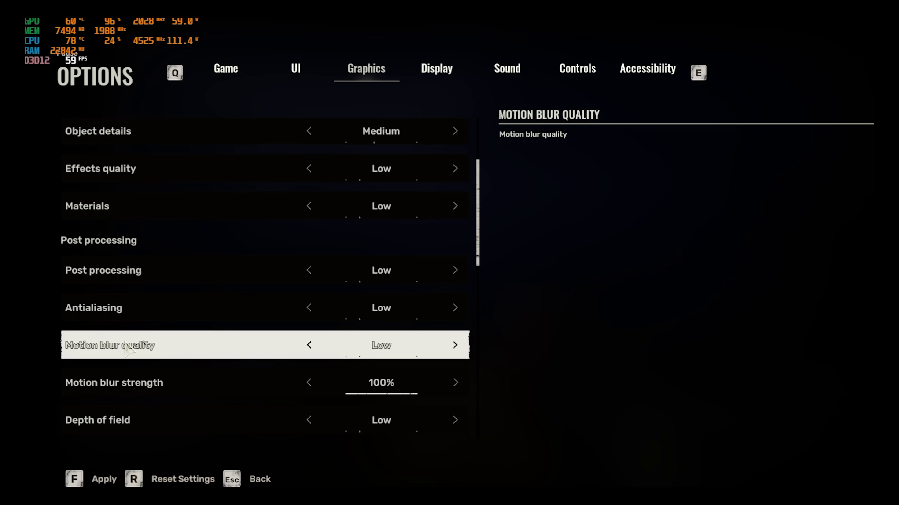
scroll(125, 343, "down", 1)
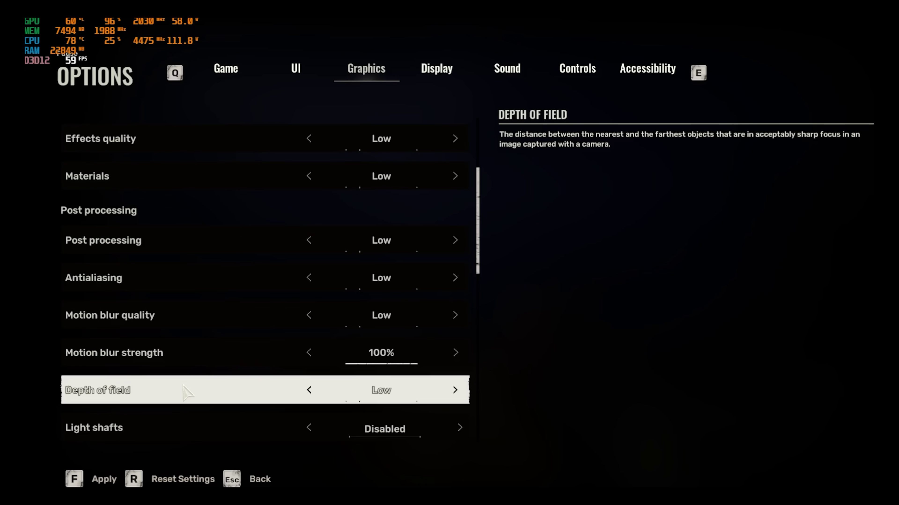
scroll(185, 387, "down", 4)
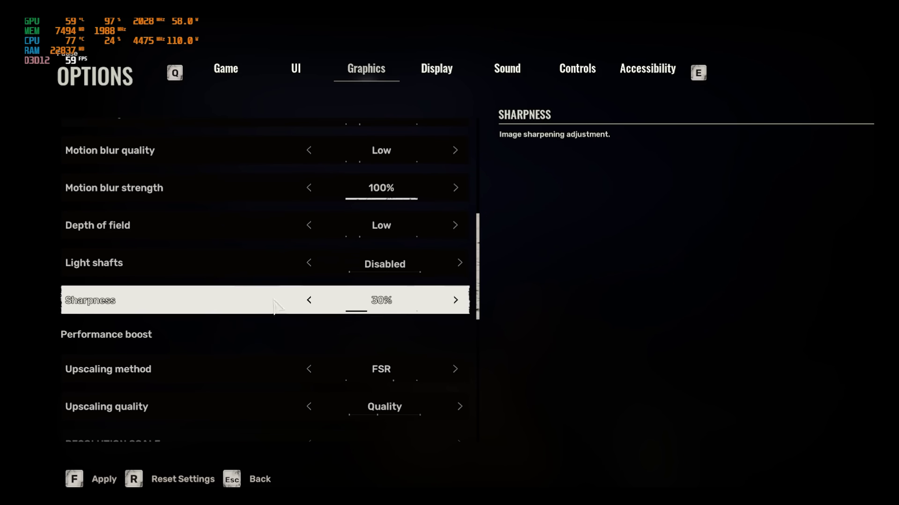
scroll(92, 313, "down", 2)
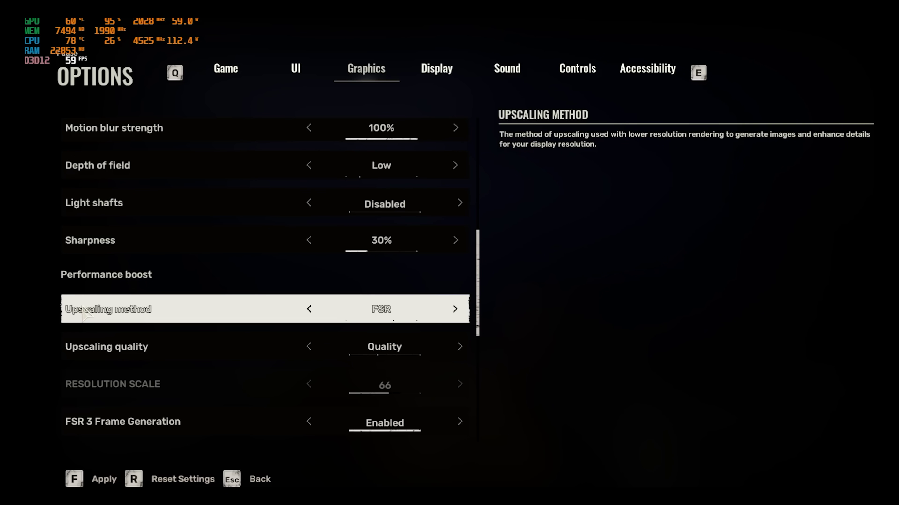
scroll(141, 330, "down", 3)
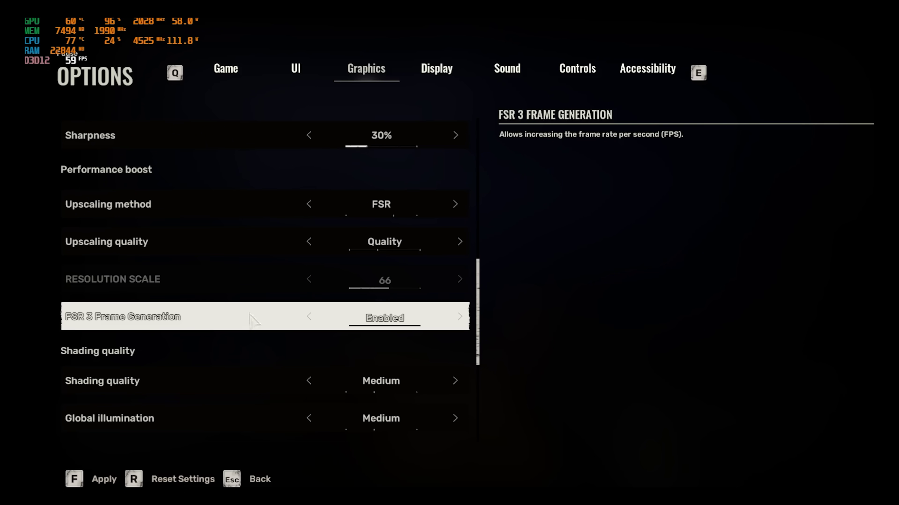
scroll(222, 327, "down", 2)
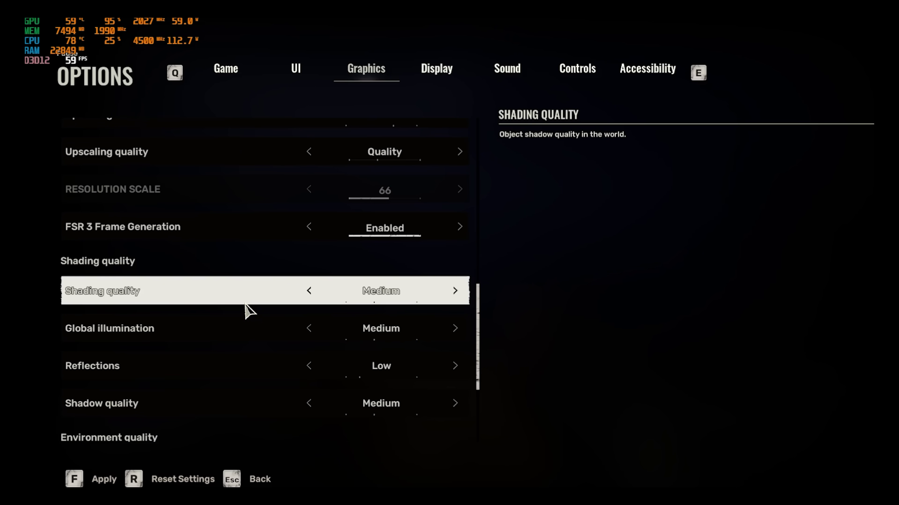
scroll(235, 330, "down", 1)
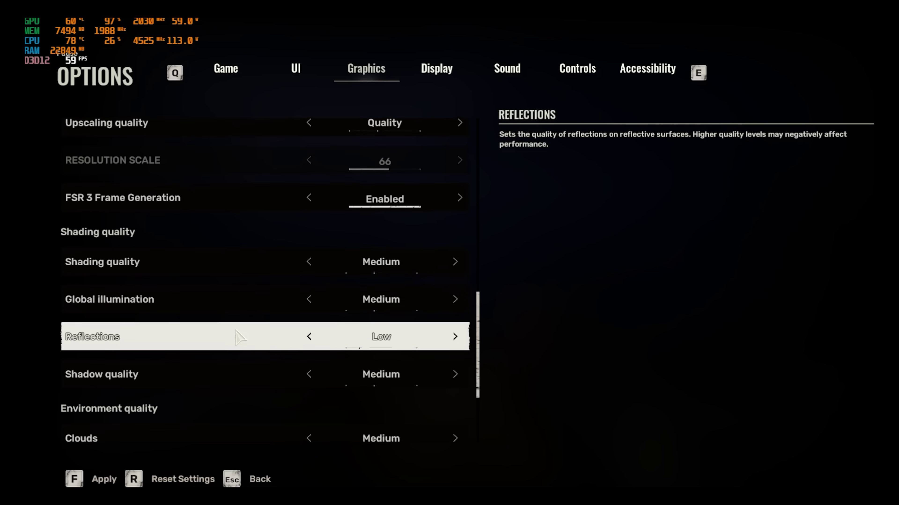
scroll(240, 337, "down", 1)
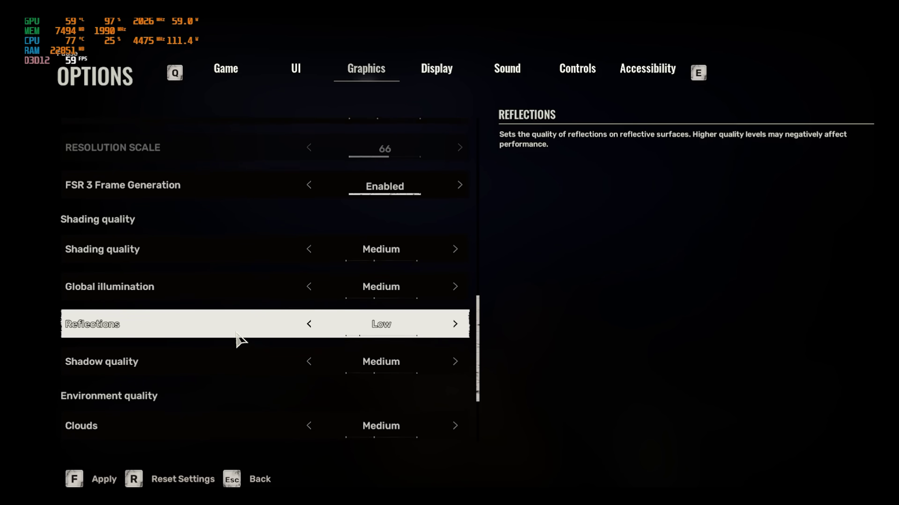
scroll(276, 345, "down", 3)
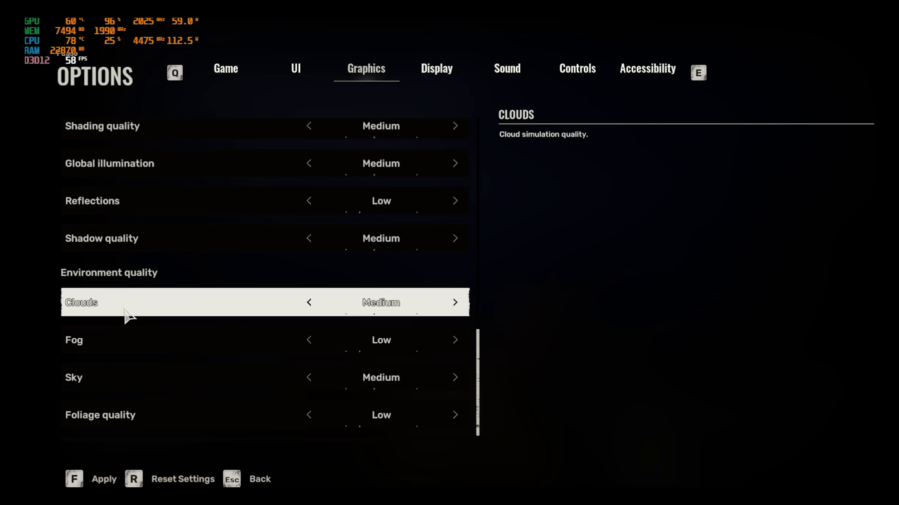
scroll(126, 311, "down", 1)
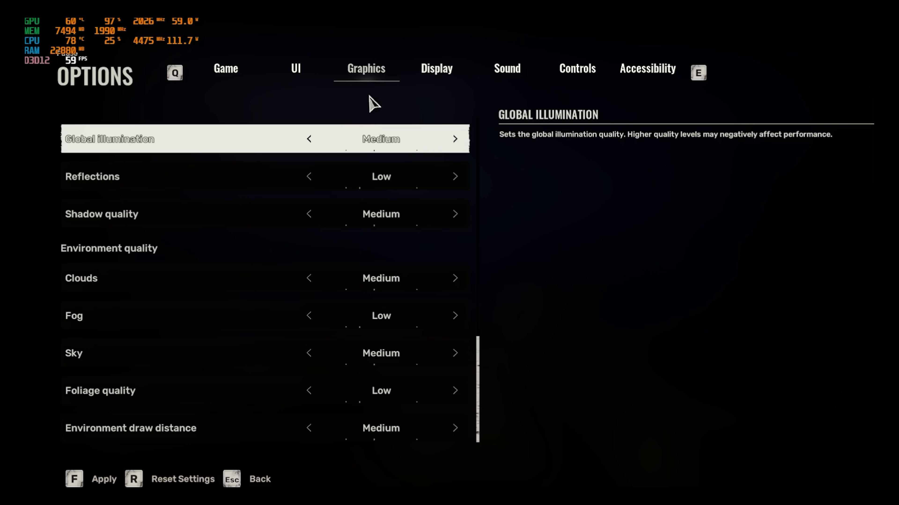
left_click(424, 75)
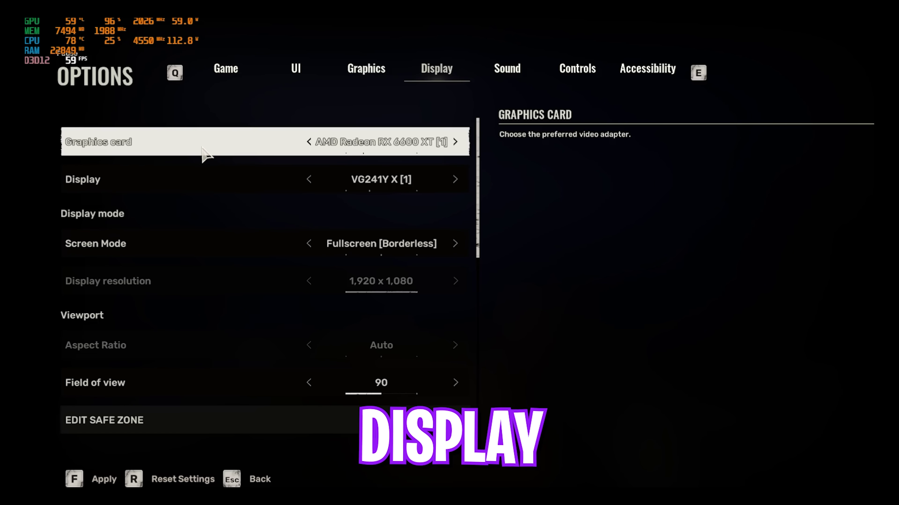
Change Screen Mode from Fullscreen [Borderless] to Fullscreen [Exclusive].
left_click(455, 244)
left_click(455, 243)
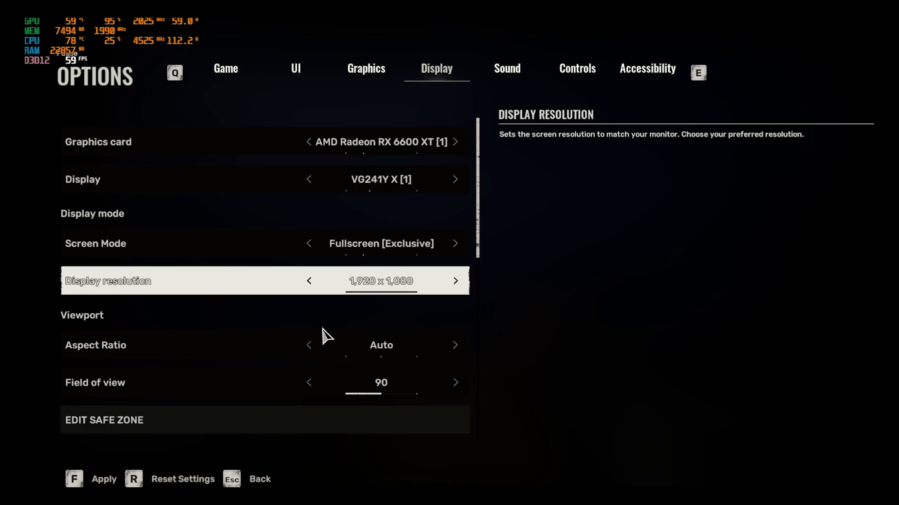
scroll(325, 342, "down", 1)
Raise the field of view from 90 to 100 and check the remaining display options.
left_click(455, 339)
left_click(456, 338)
left_click(456, 338)
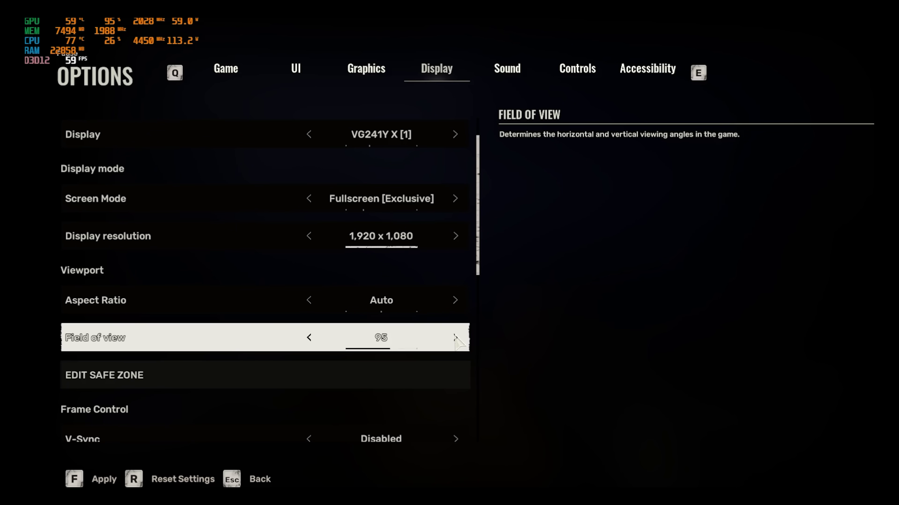
left_click(456, 338)
left_click(456, 339)
left_click(455, 338)
left_click(455, 338)
scroll(354, 300, "down", 4)
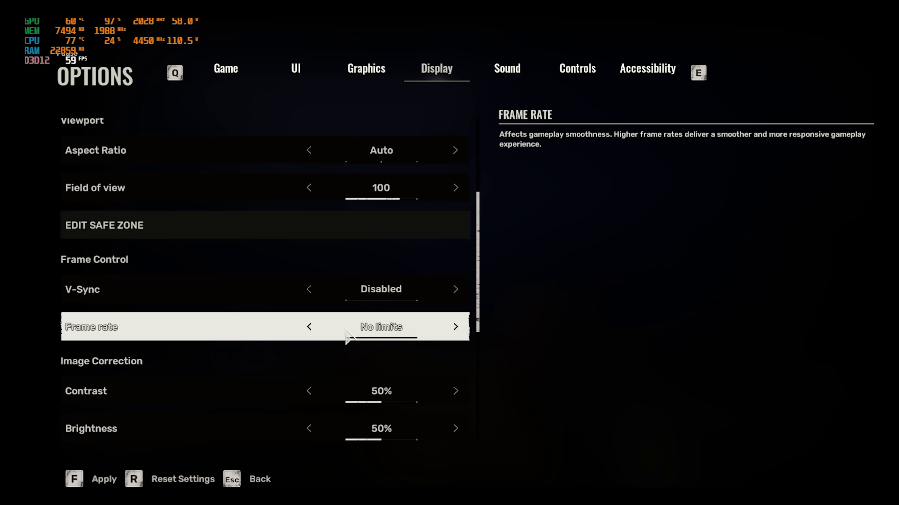
scroll(351, 338, "down", 2)
scroll(349, 332, "down", 1)
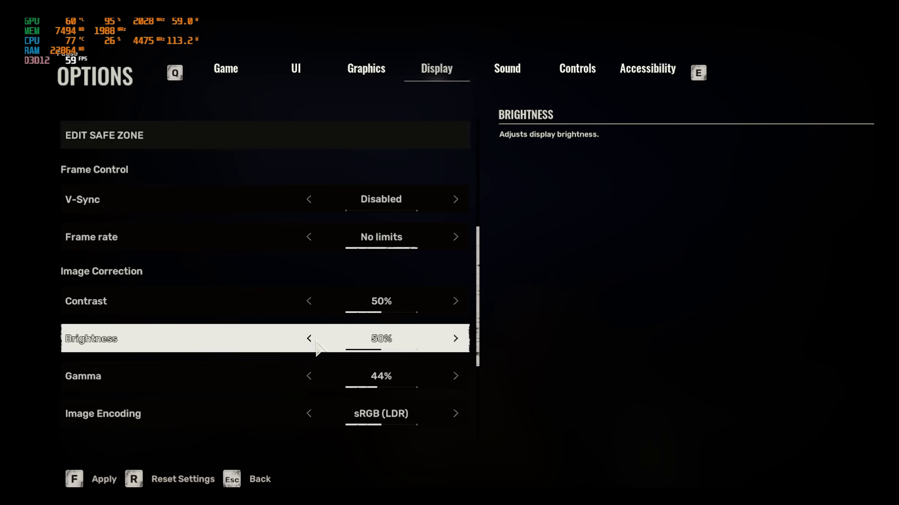
scroll(310, 382, "down", 1)
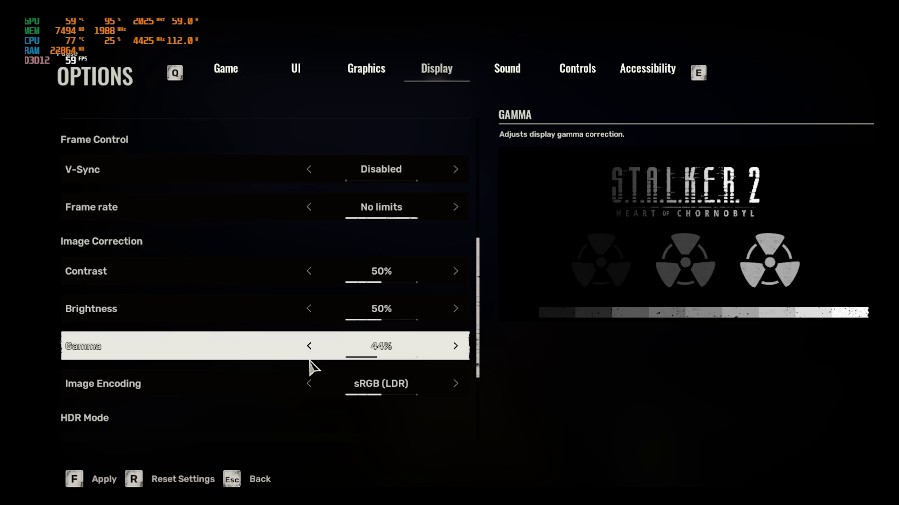
scroll(311, 363, "down", 1)
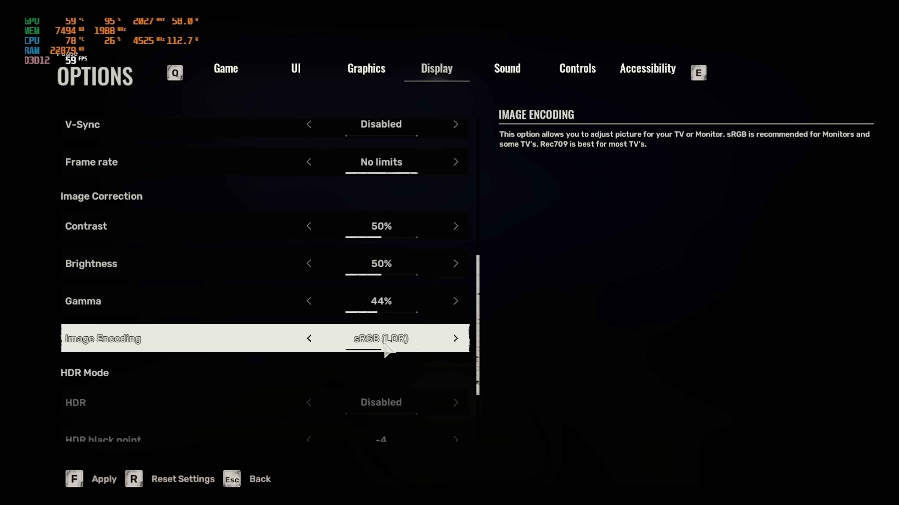
scroll(386, 350, "down", 3)
scroll(386, 348, "up", 9)
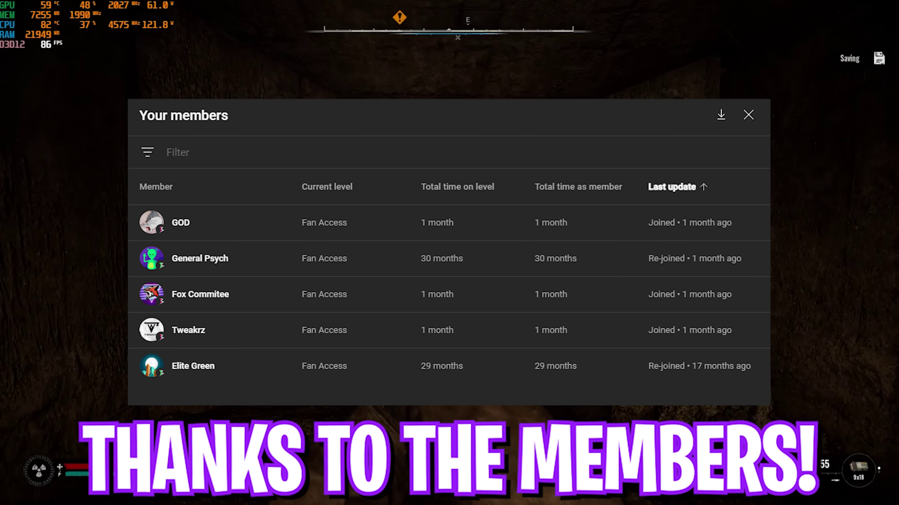
Walk the character forward through the doorway into the dark tunnel.
key("w")
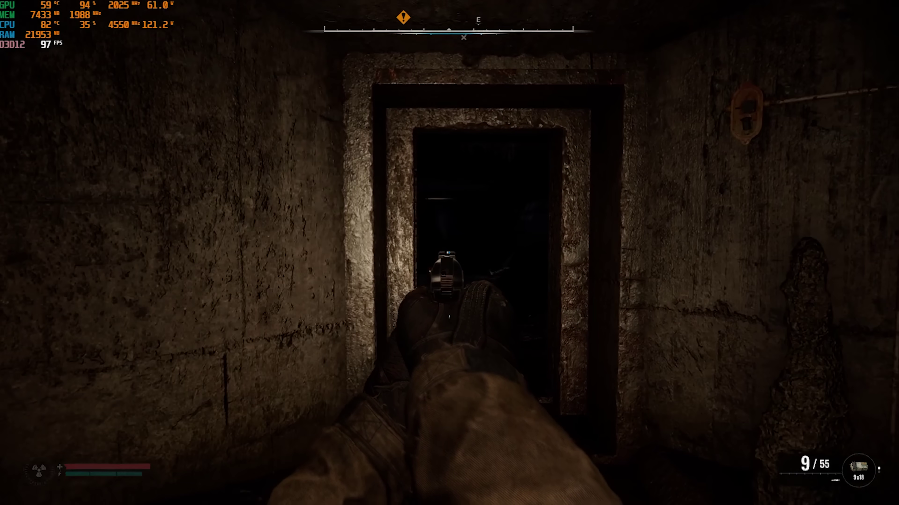